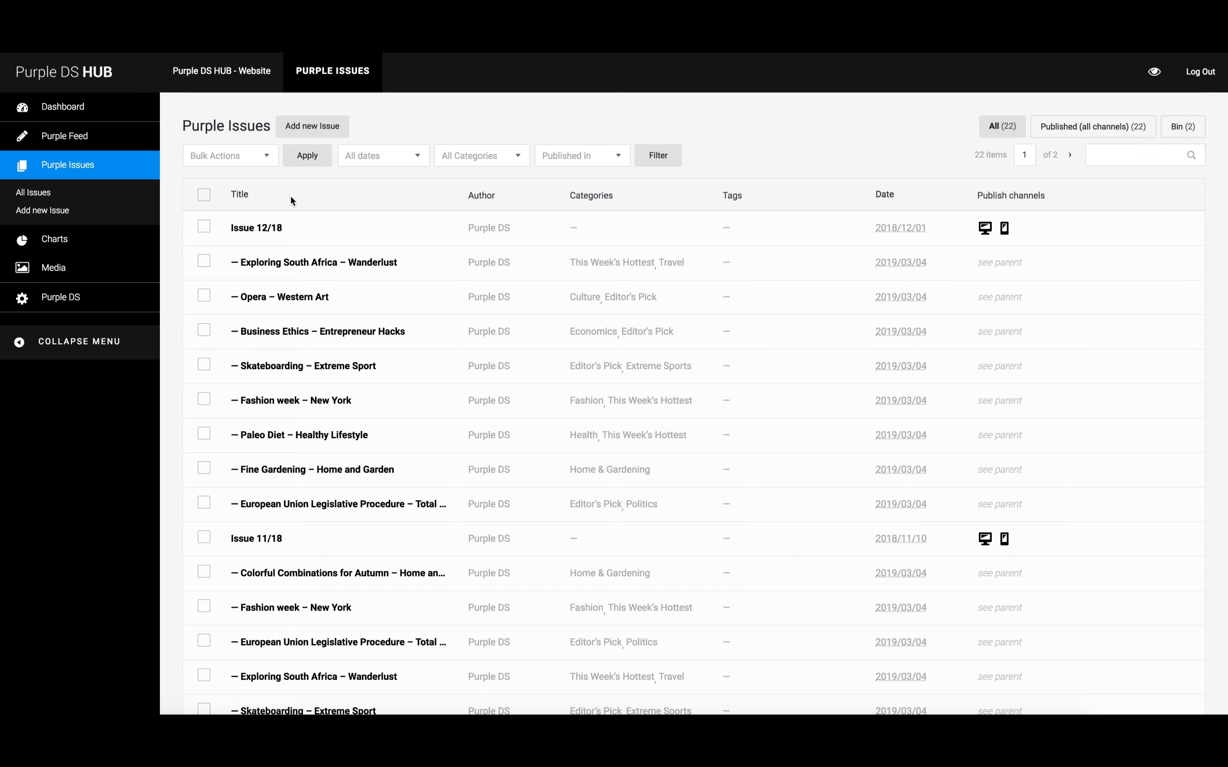
Open the quick edit of Issue 12/18, review its parent, order and tags settings, and close it without saving
mouse_move(261, 231)
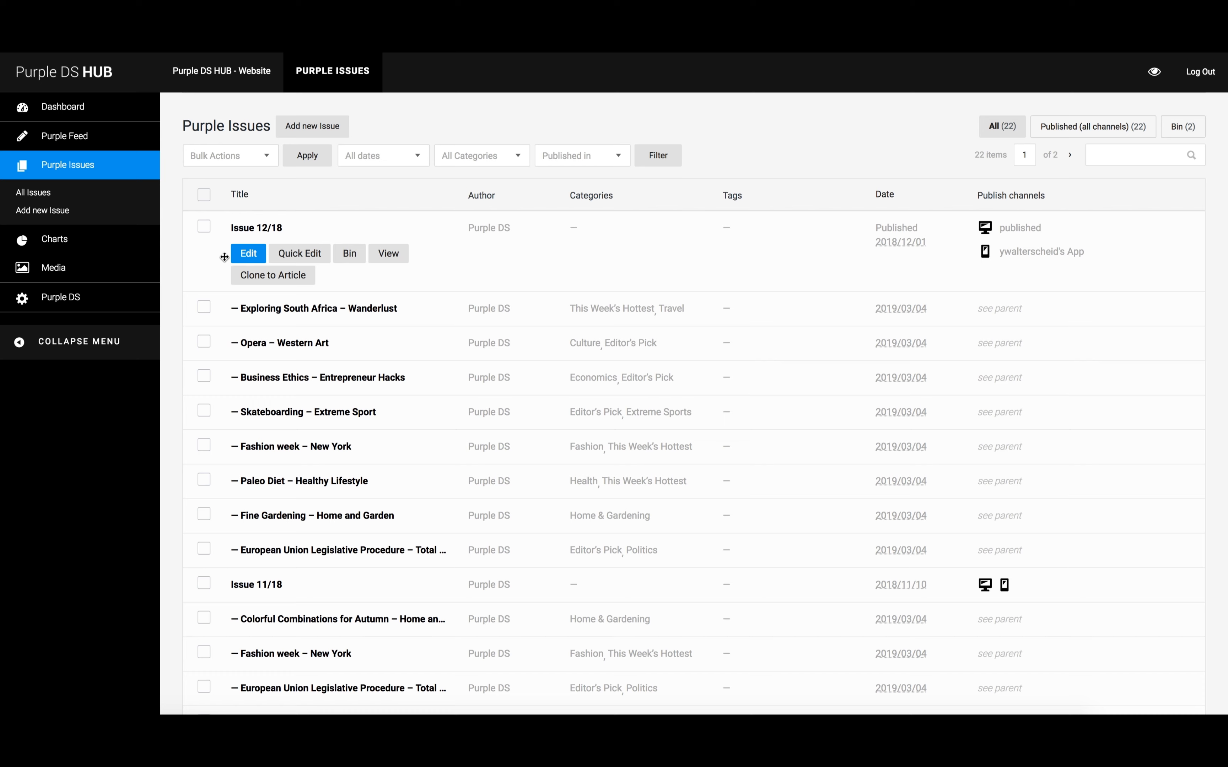
click(299, 253)
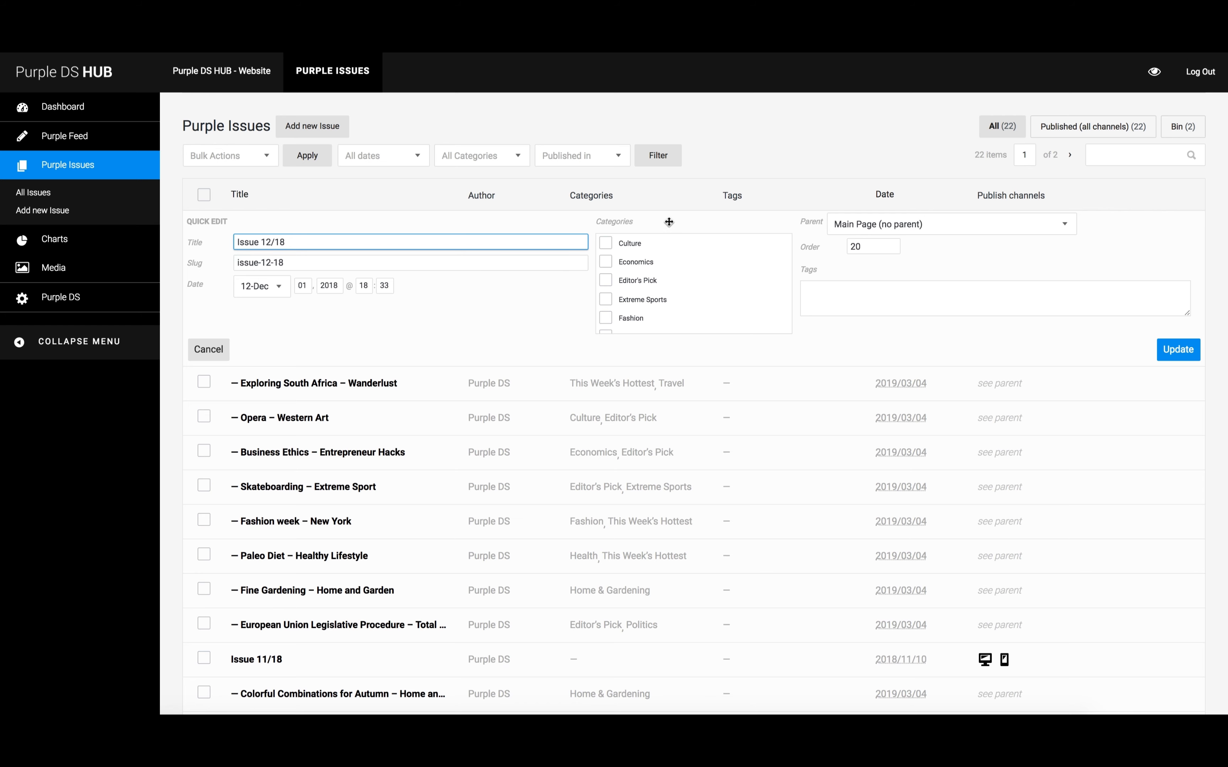
click(812, 247)
click(817, 236)
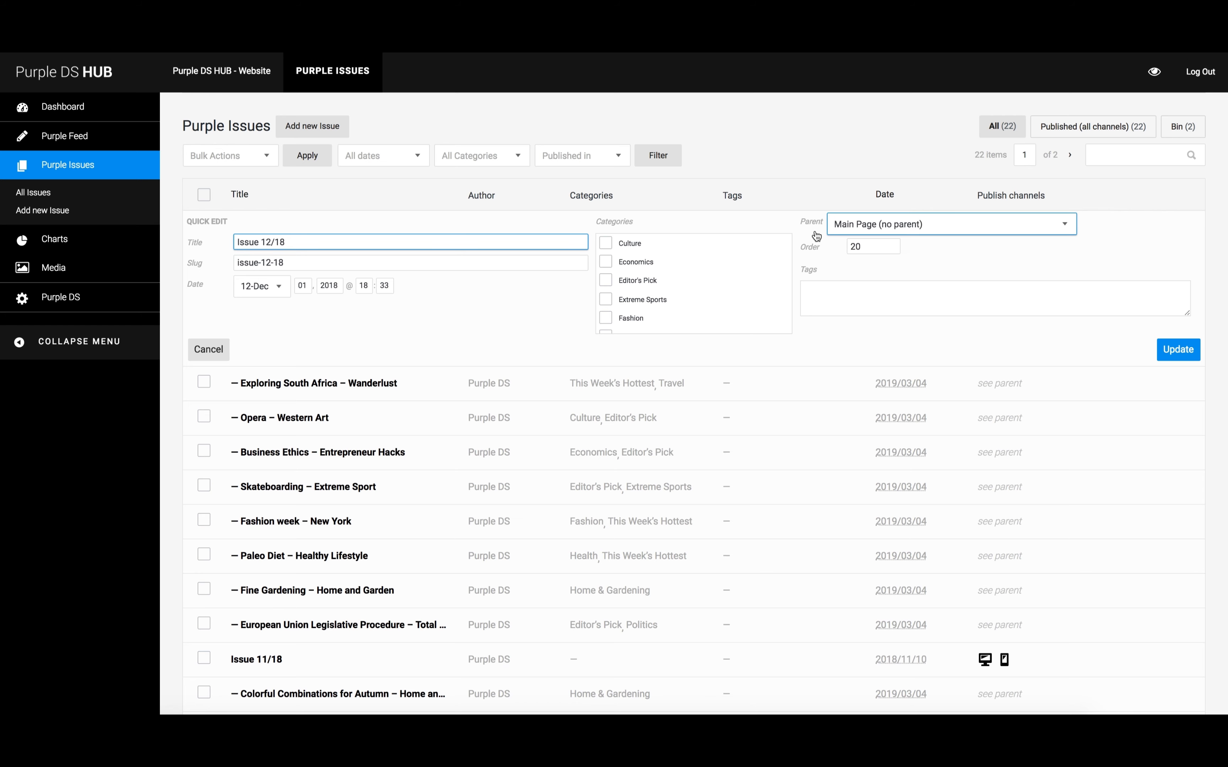
click(828, 256)
click(822, 286)
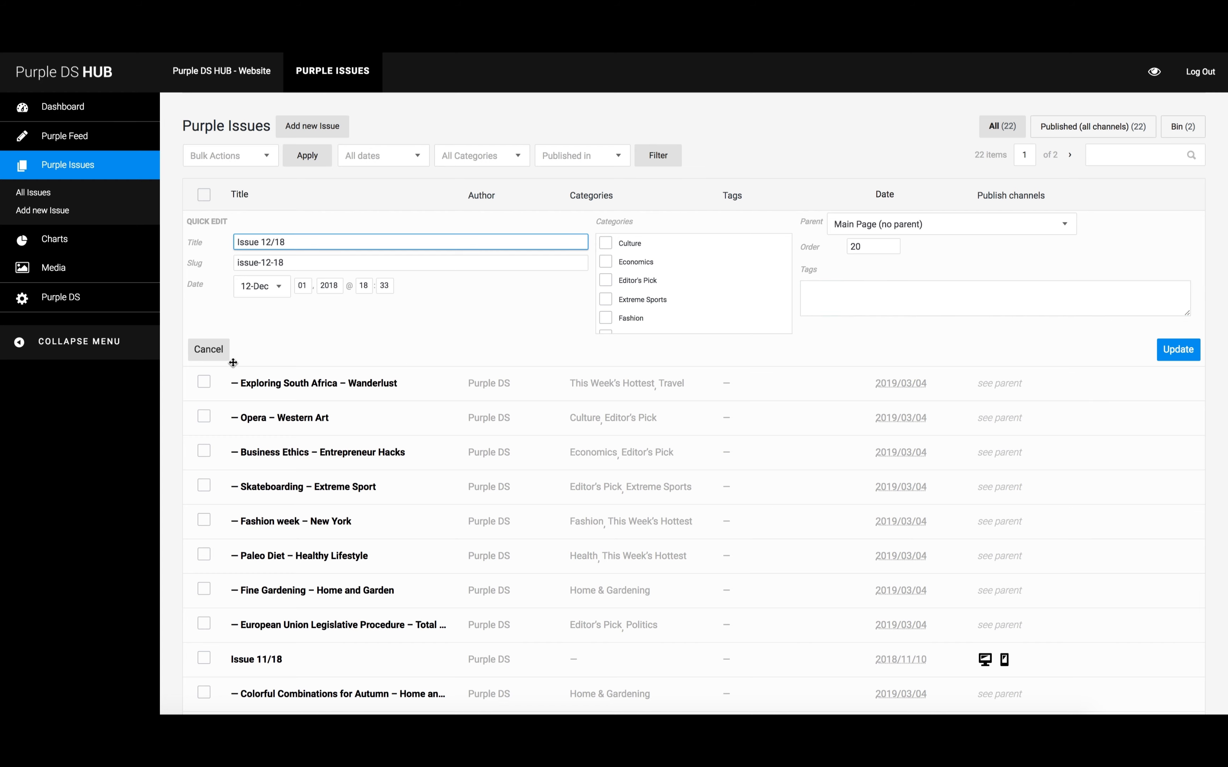
click(213, 354)
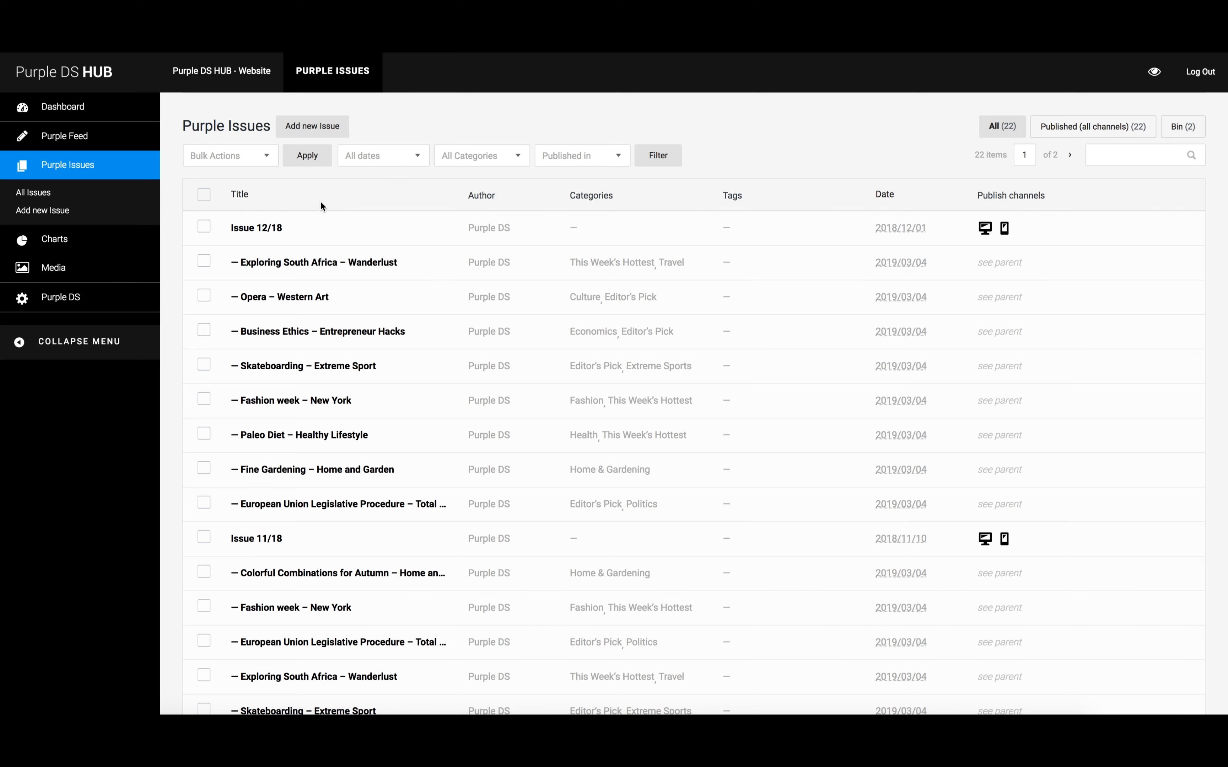
Create a new issue titled "Demo Issue 10/17"
mouse_move(293, 264)
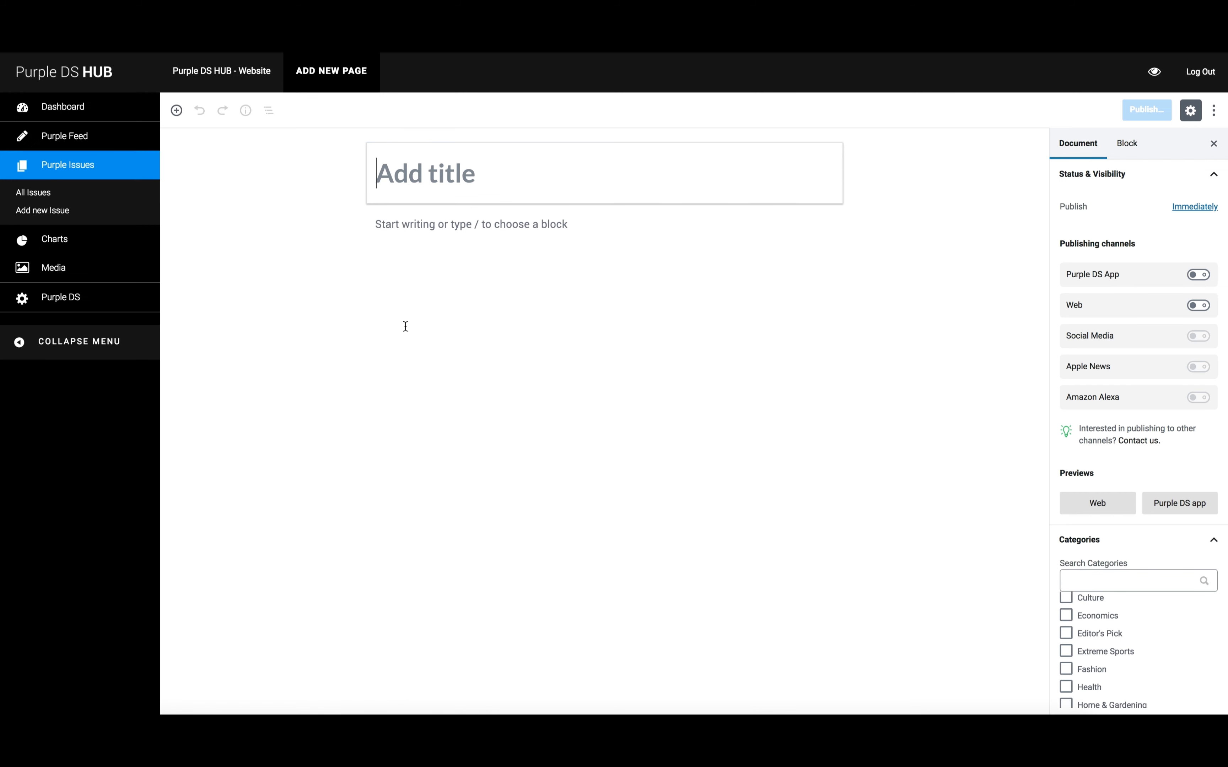
text(Demo Issue )
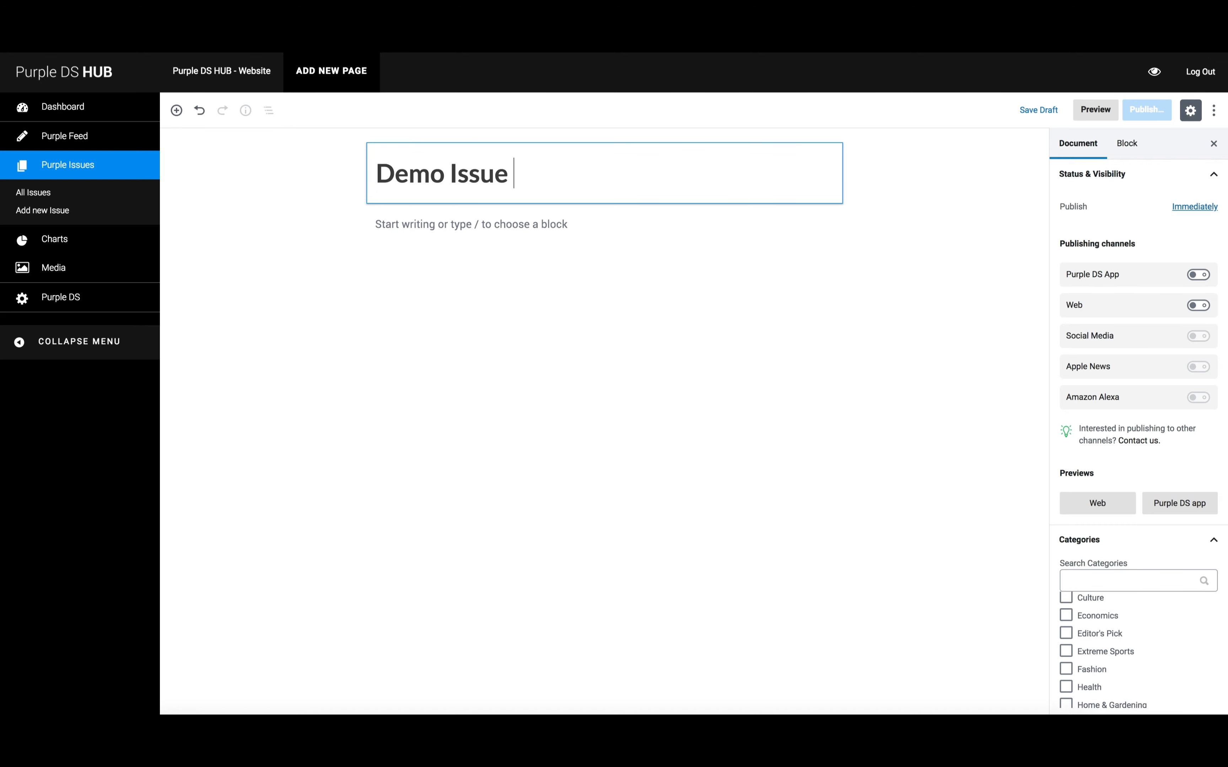
text(10/17)
Insert an image block below the title with the media library photo of the woman in a white blazer
click(419, 233)
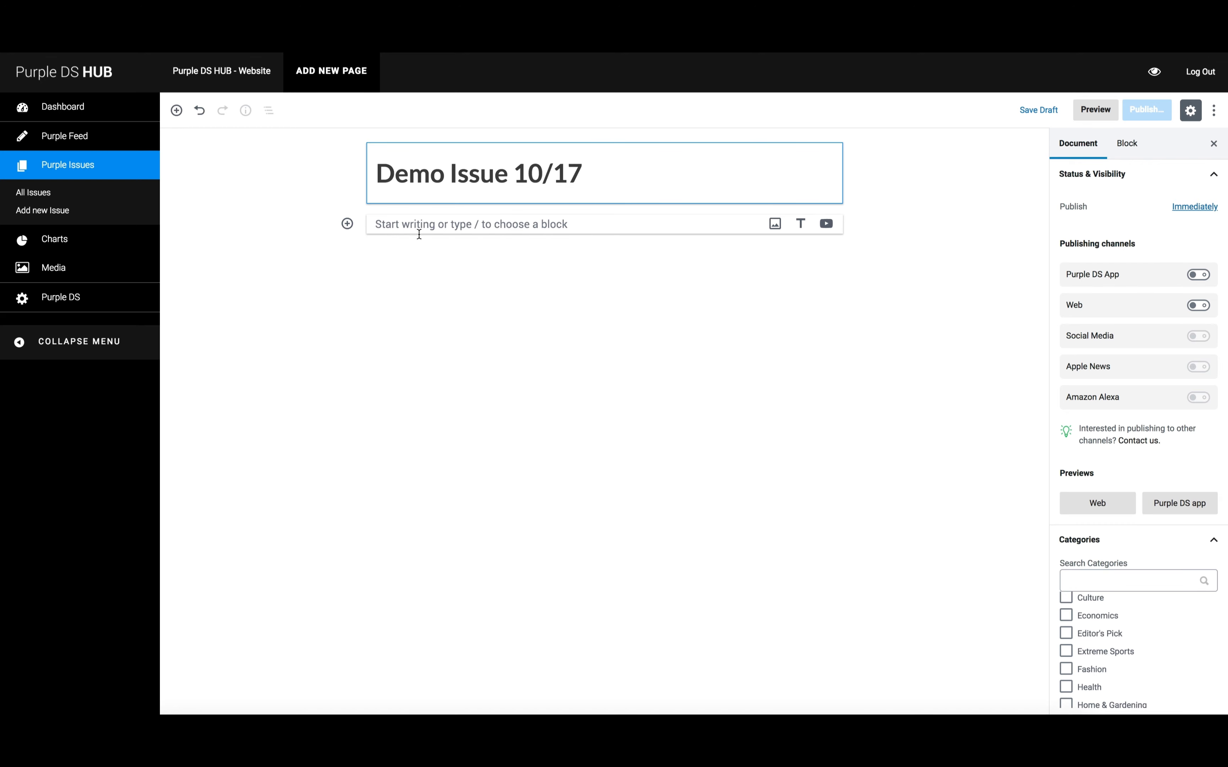
click(347, 224)
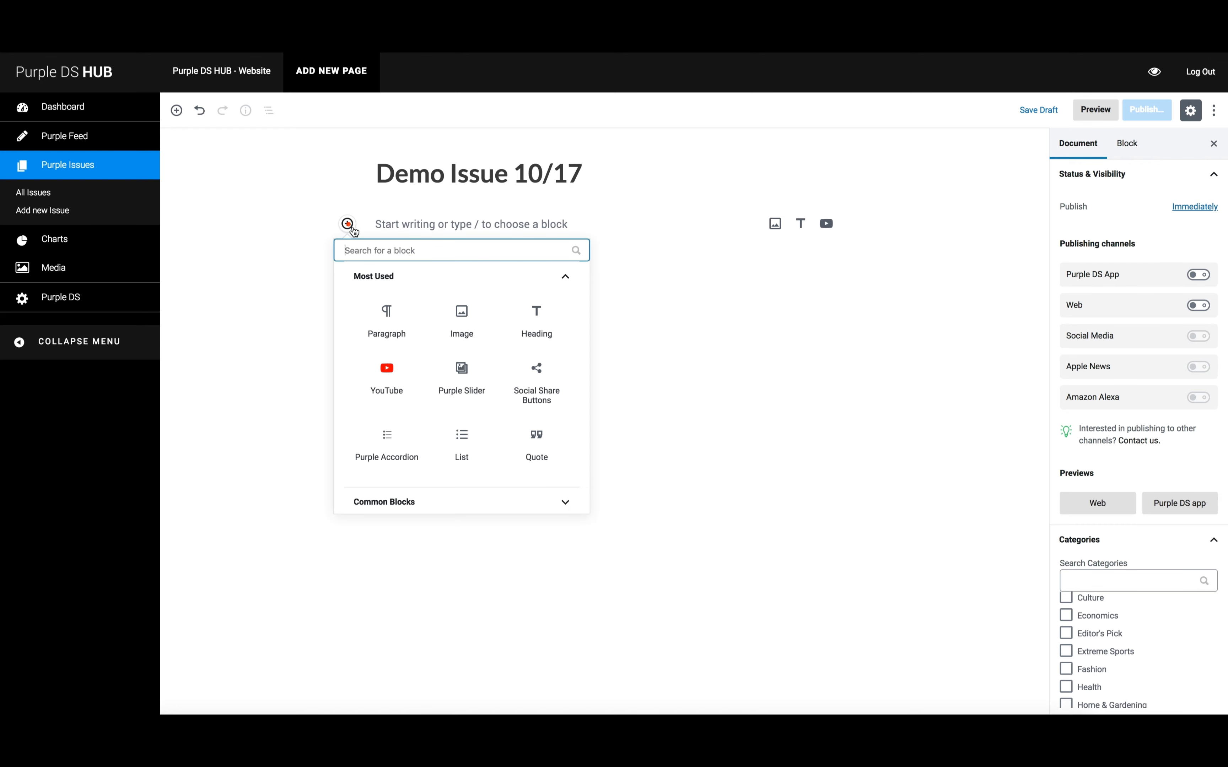
click(462, 317)
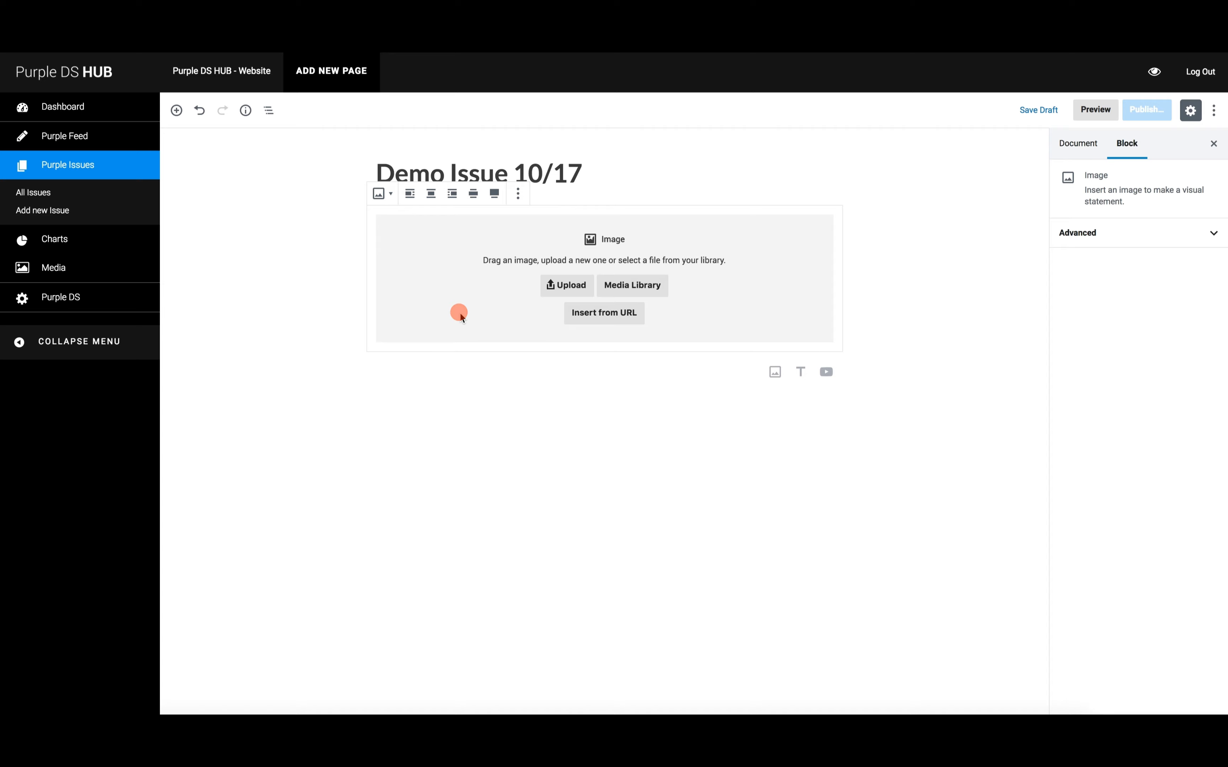
click(652, 292)
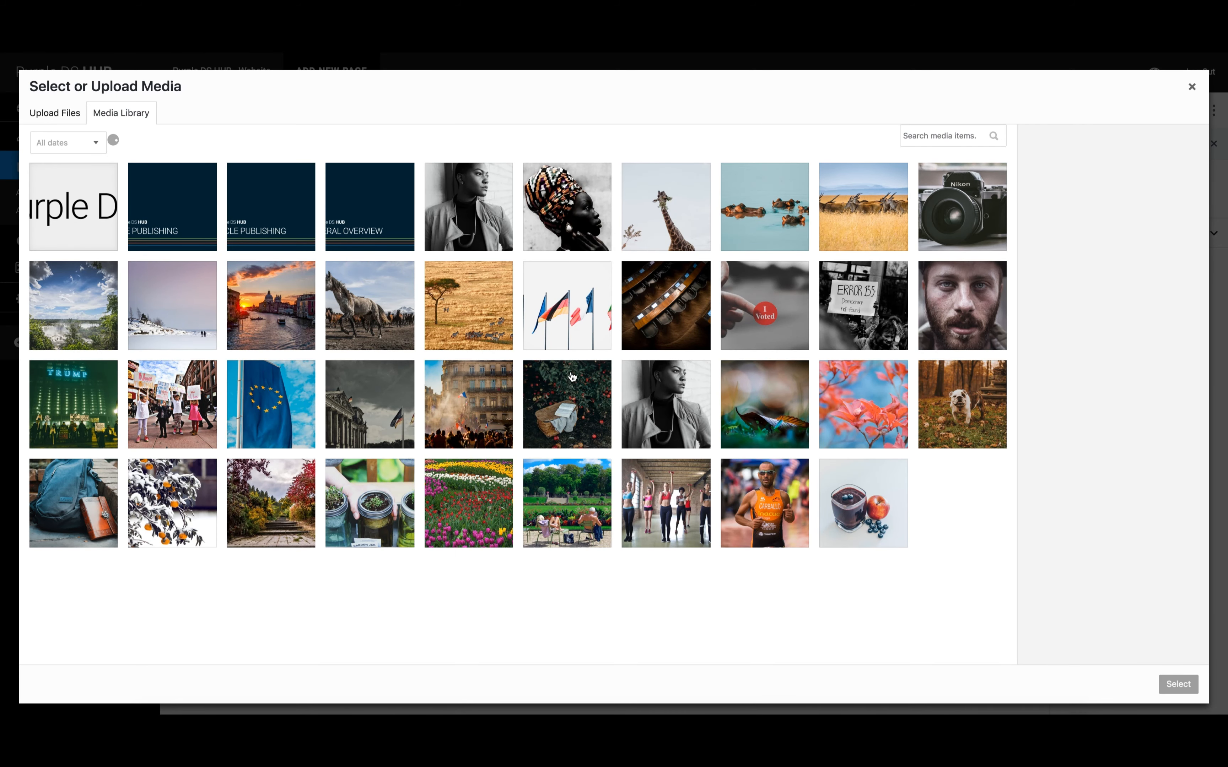
click(884, 582)
click(1184, 683)
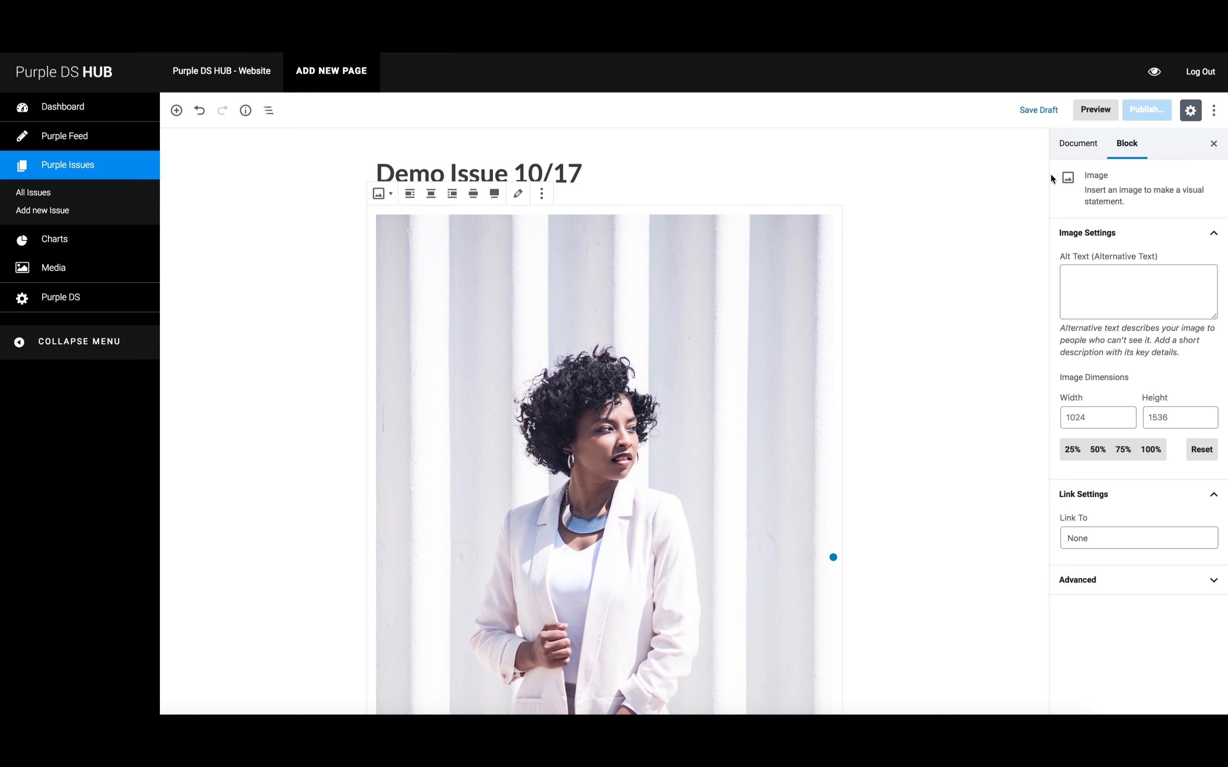
Set 345.jpg, the photo of the woman in a white blazer, as the issue image and save the issue as a draft
click(1089, 150)
click(1178, 541)
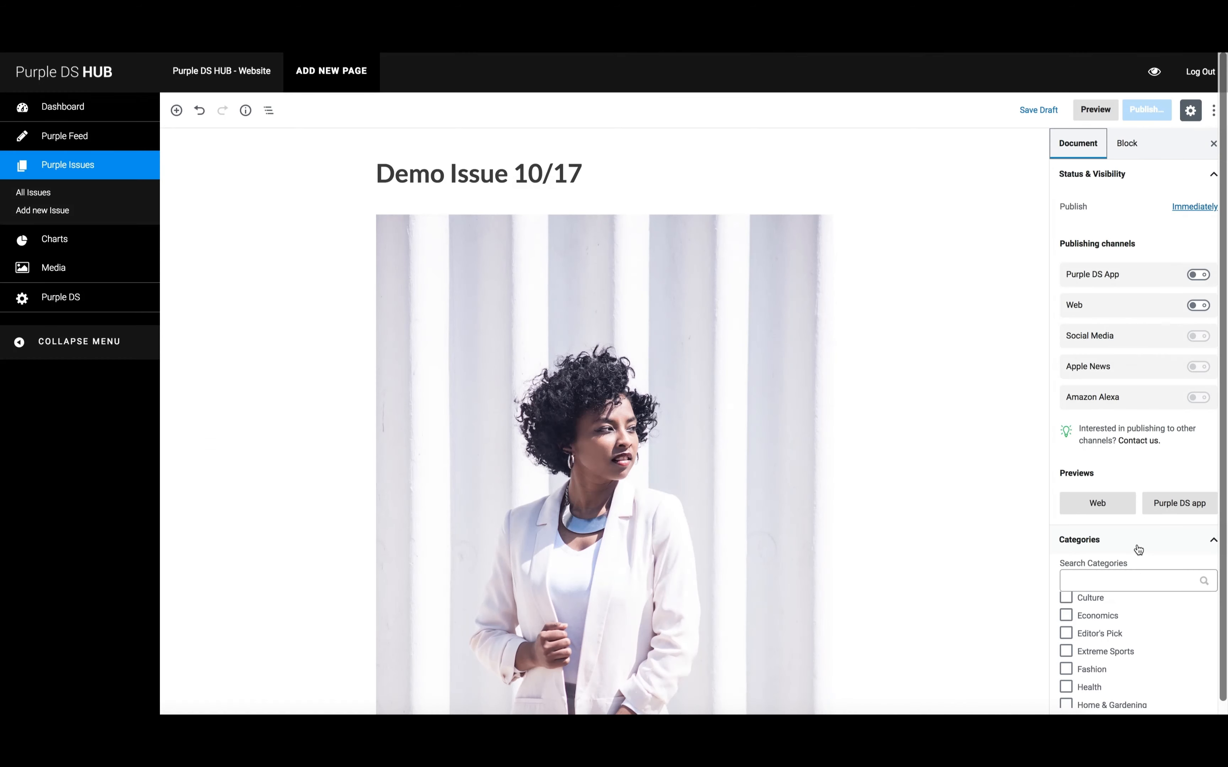
click(1136, 541)
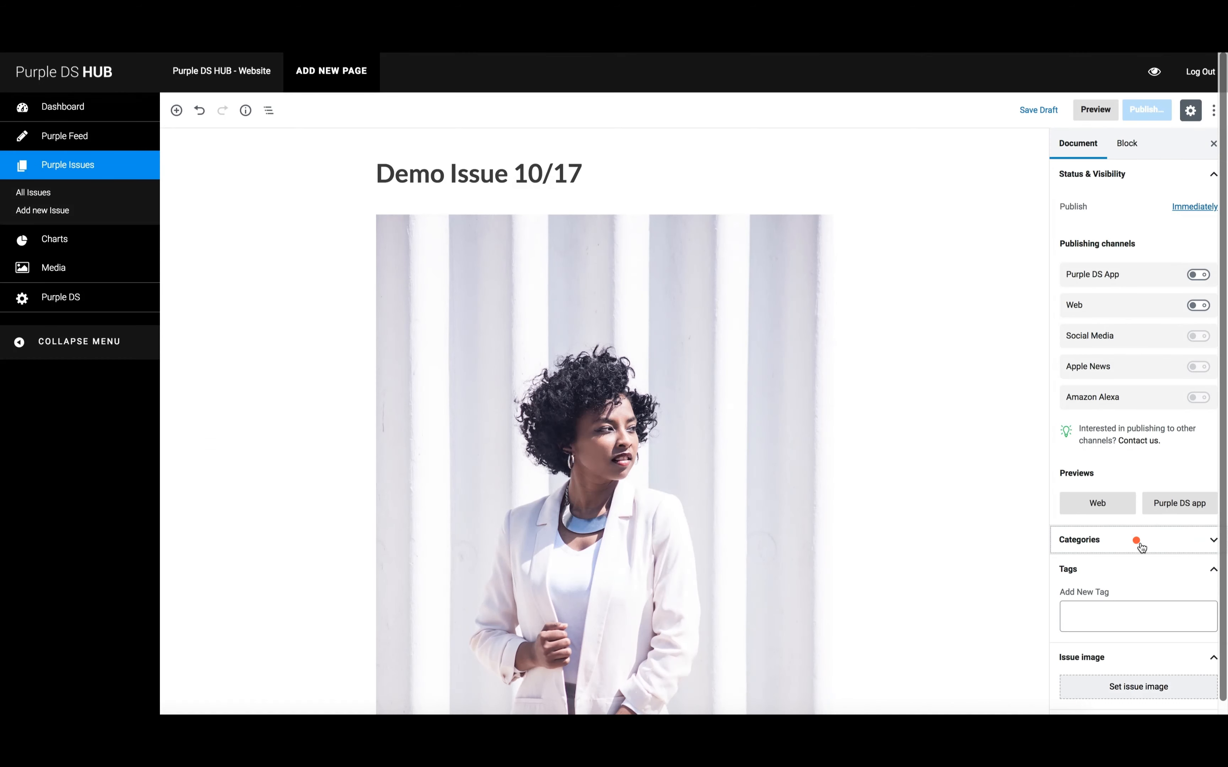
click(1124, 688)
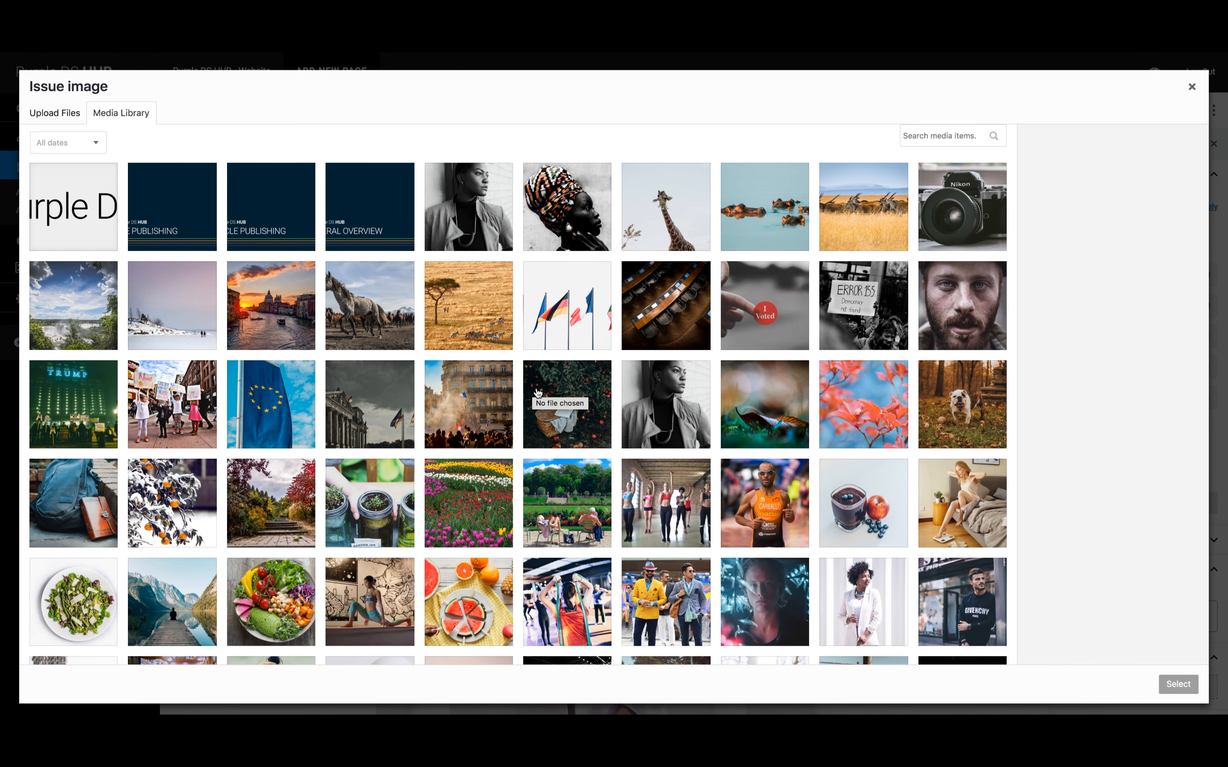
click(871, 591)
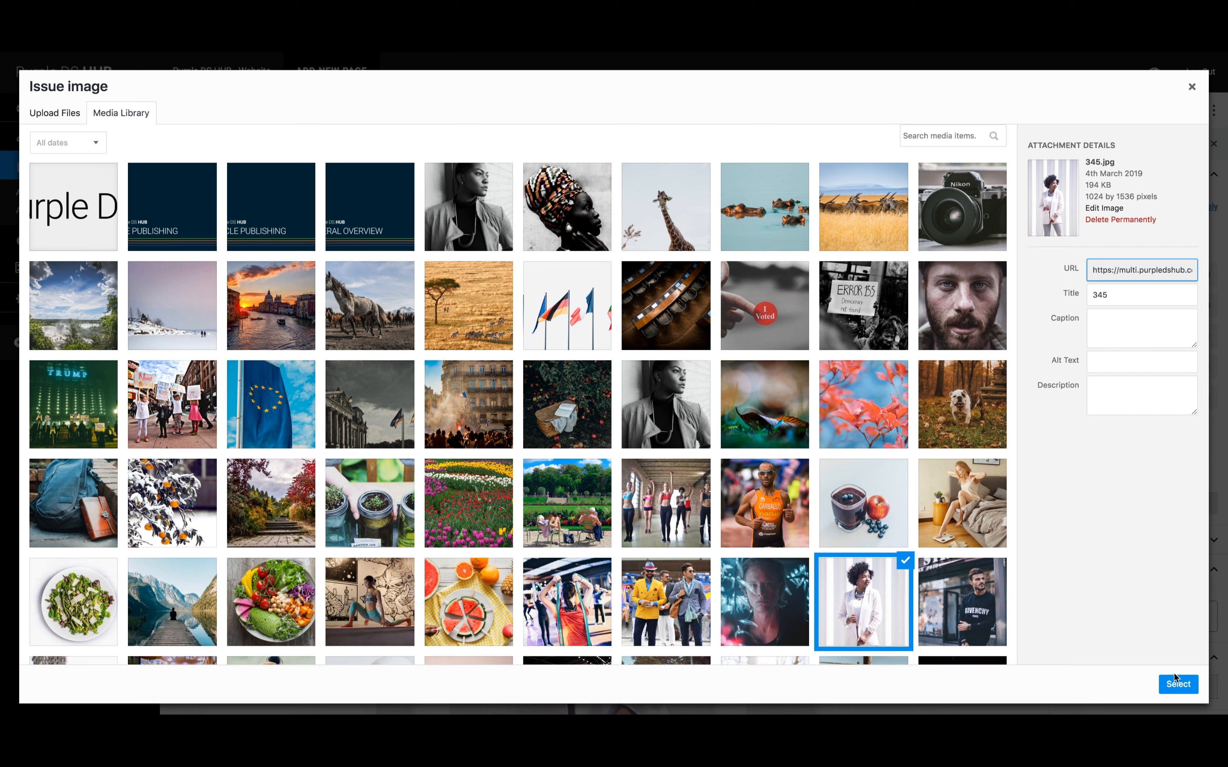
click(1178, 684)
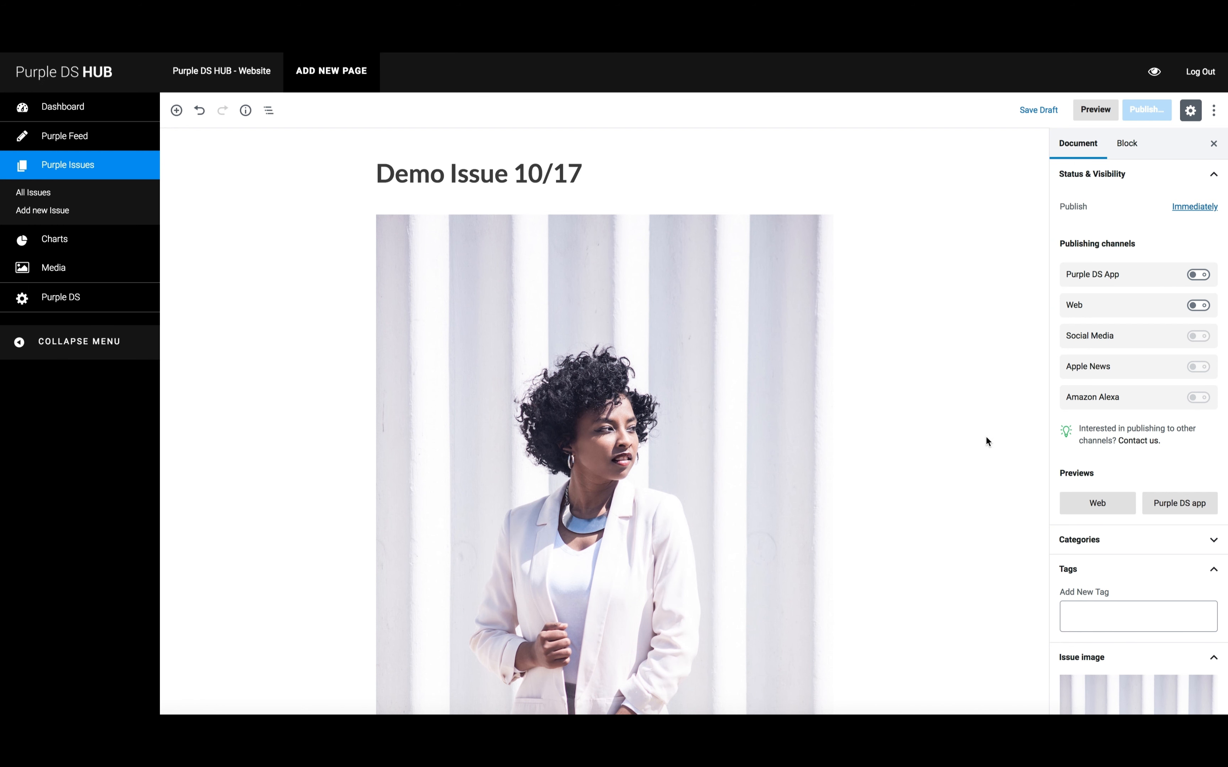
click(1042, 108)
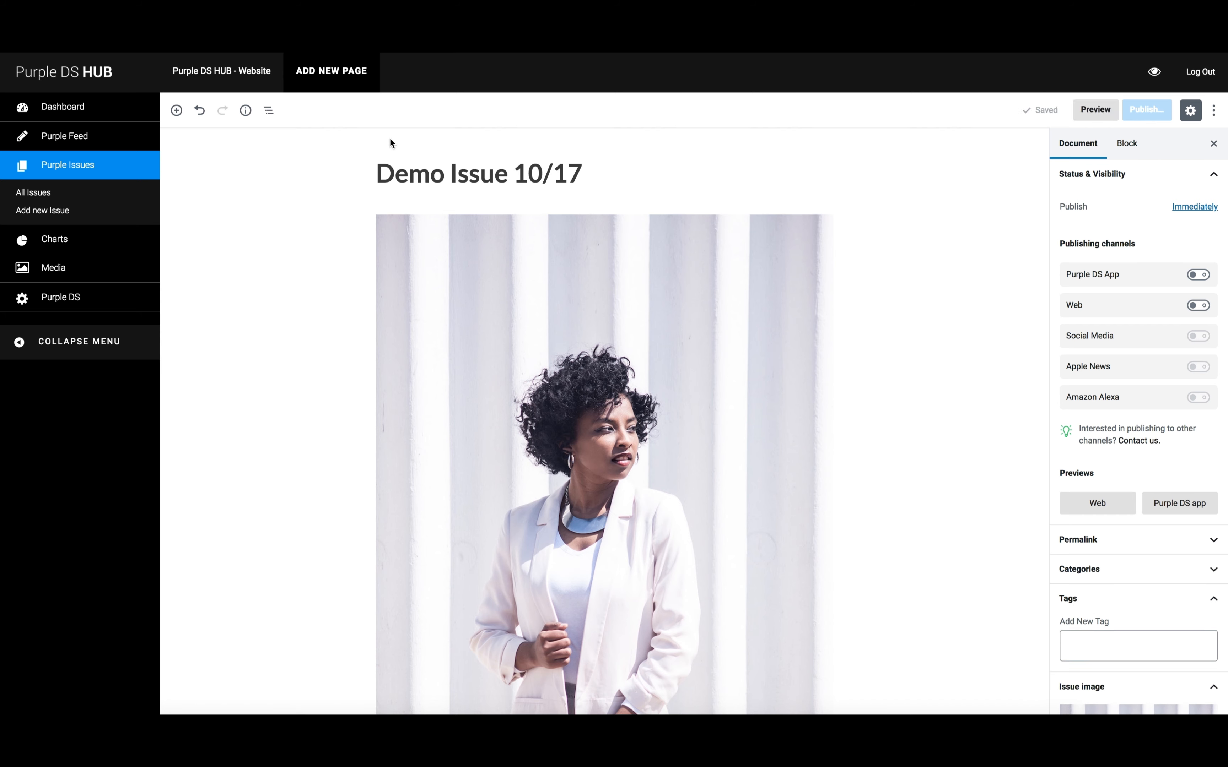
Return to the issue list and create another new page titled "Article 1 of Issue 10/17"
click(125, 171)
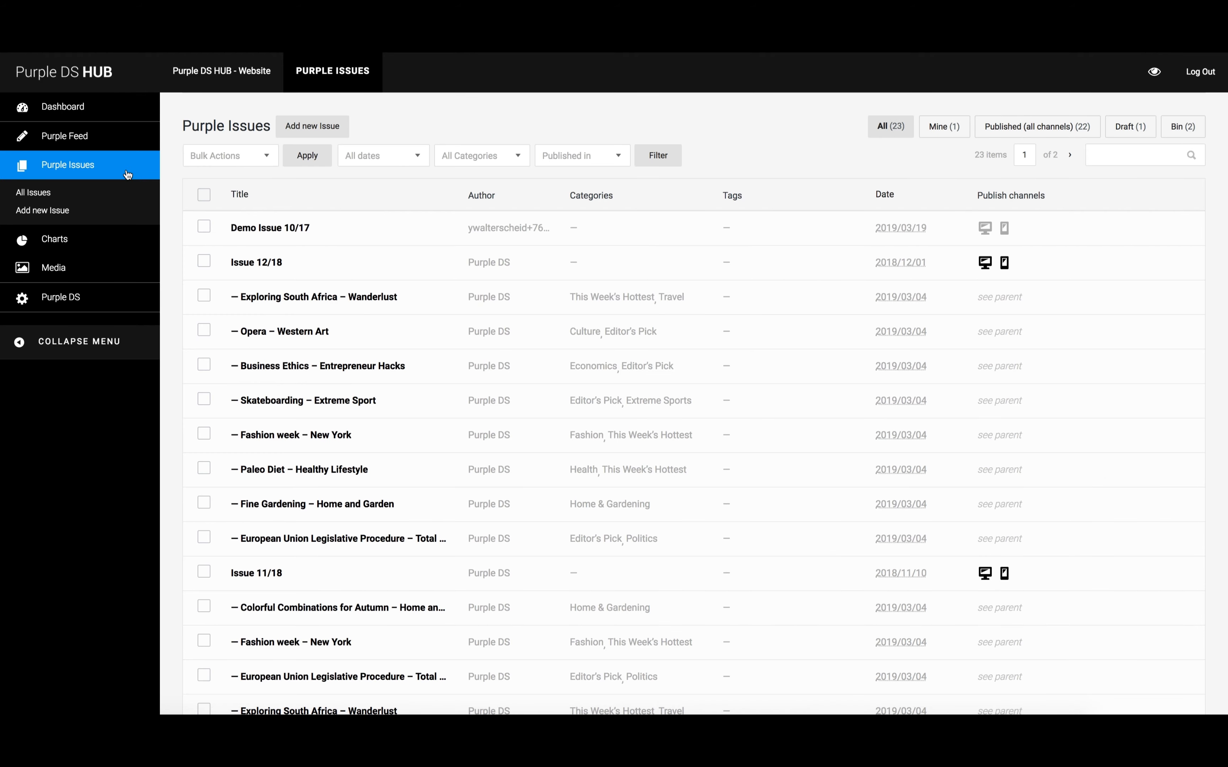
mouse_move(270, 226)
click(328, 128)
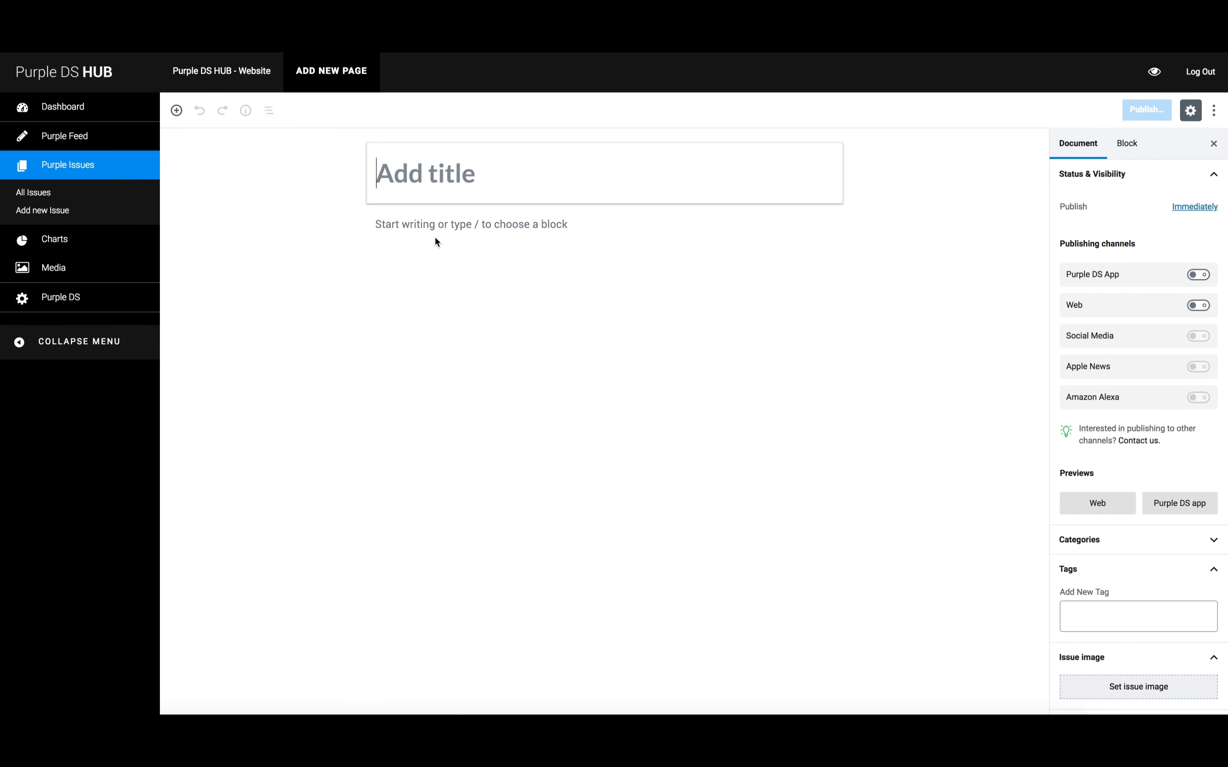
text(A)
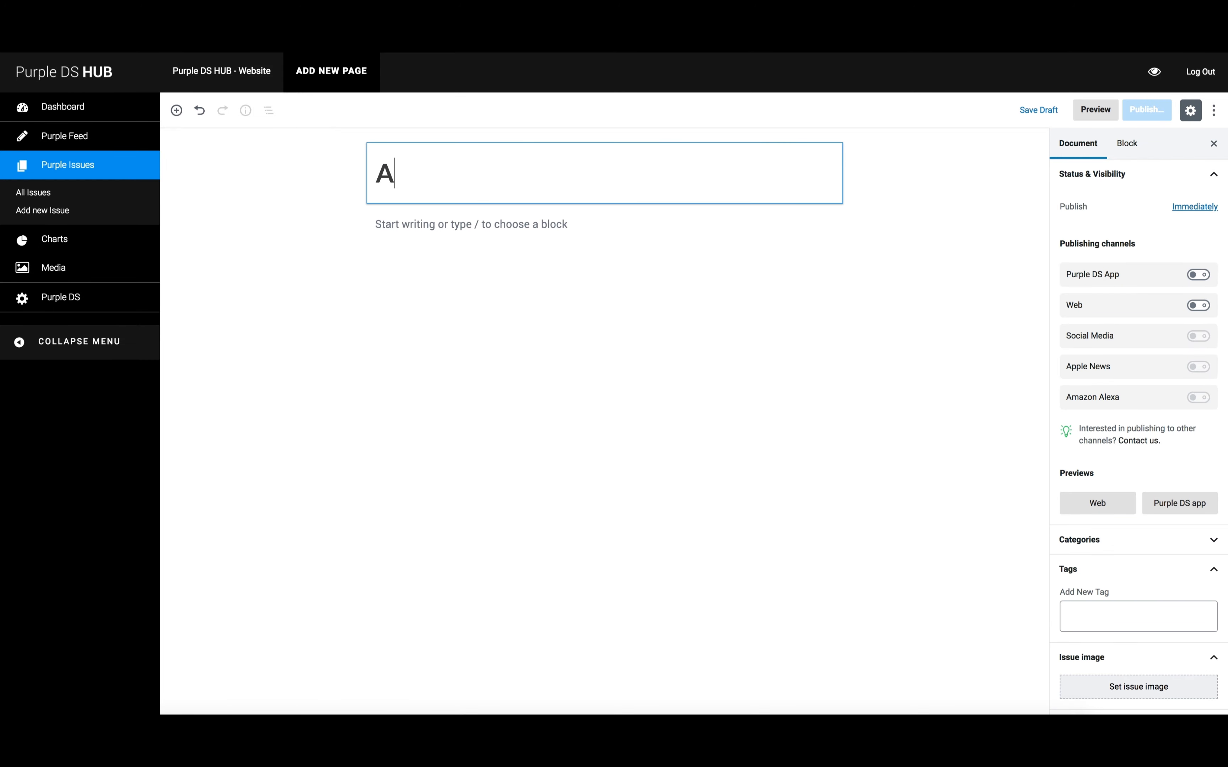
text(rticle 1)
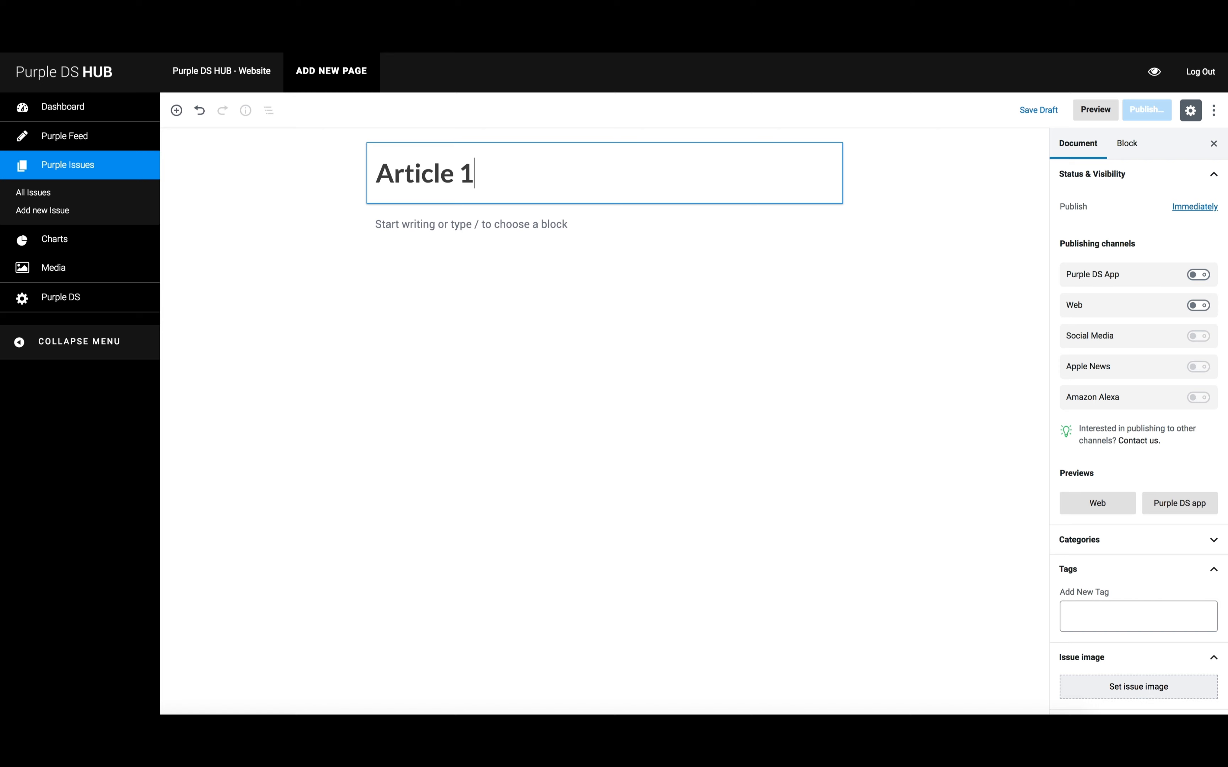
text( of Issue 10/)
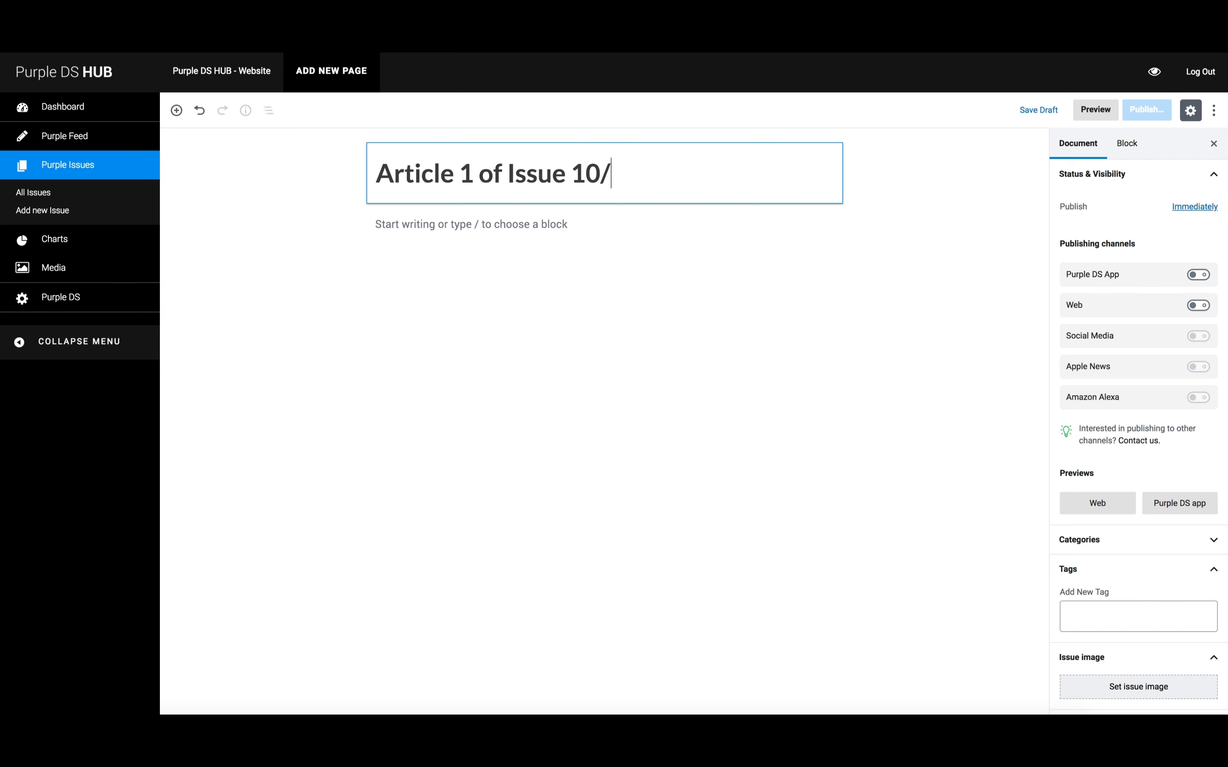
text(17)
Copy the selected "7 essential Tips that will boost your Omnichannel Marketing Results" blog content and paste it into the article body
mouse_move(442, 228)
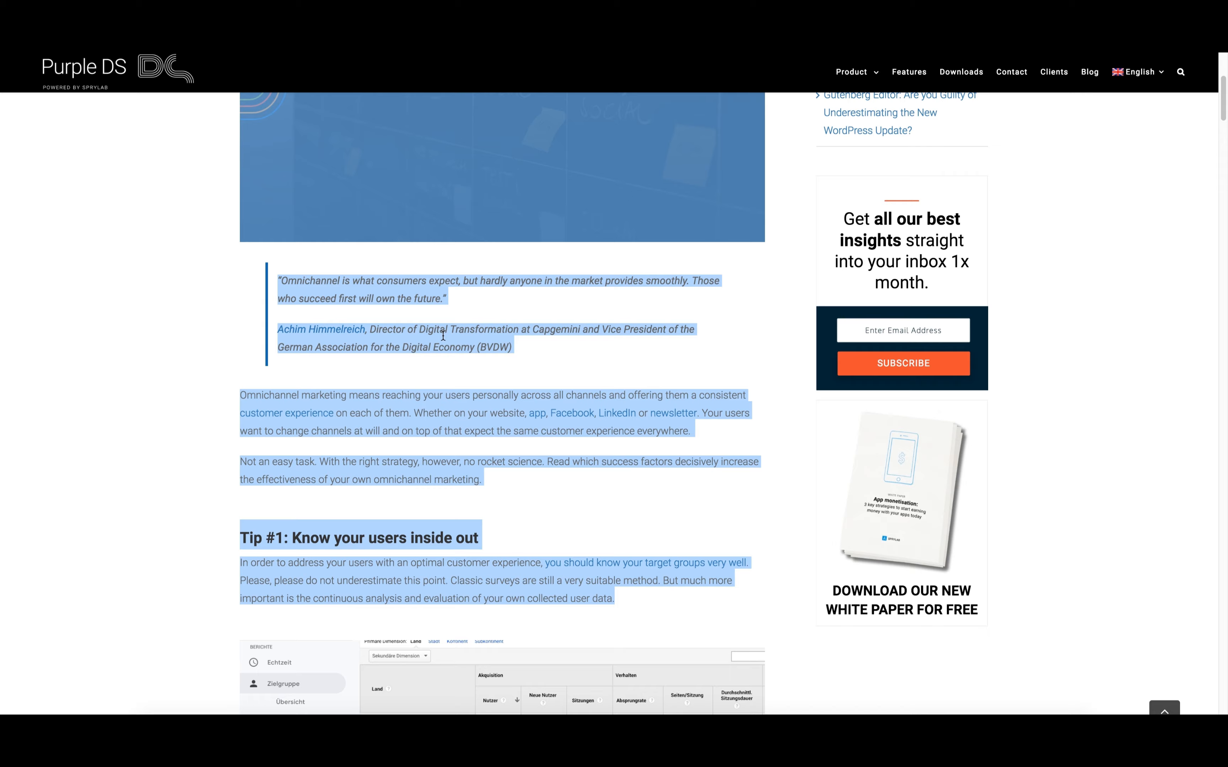
scroll(443, 334, up, 7)
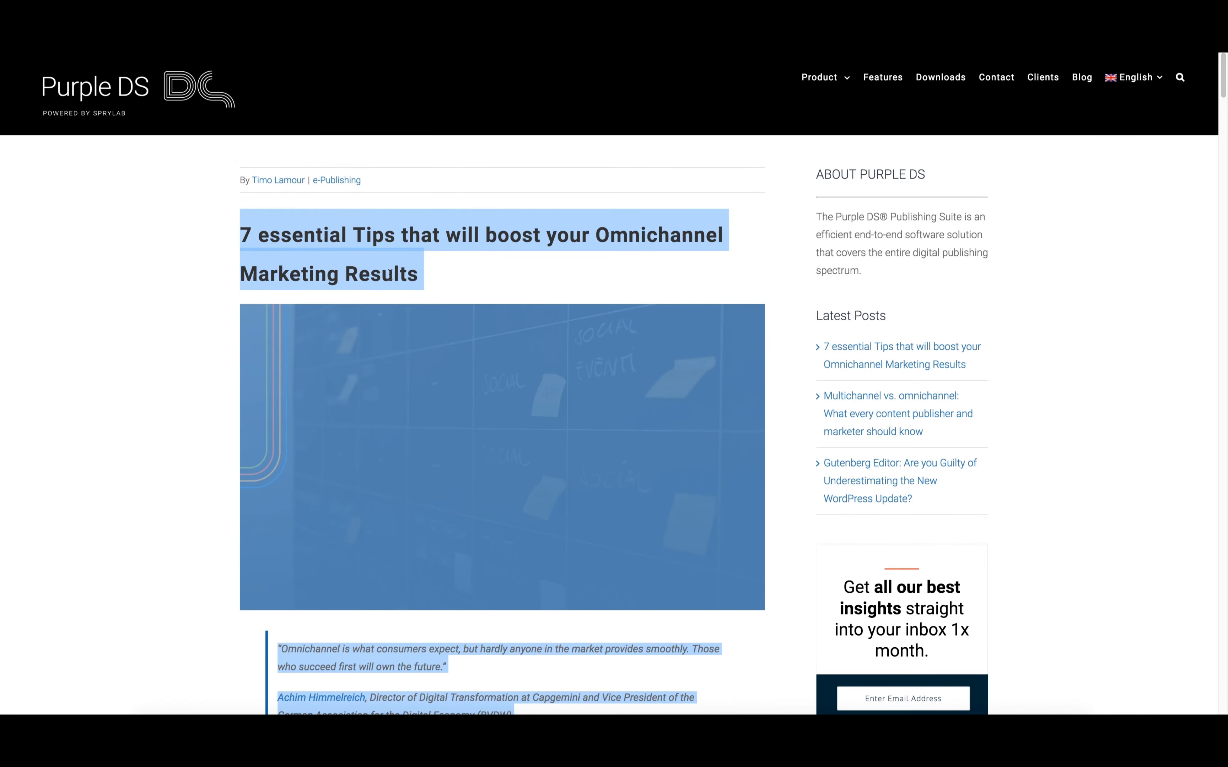
right_click(388, 270)
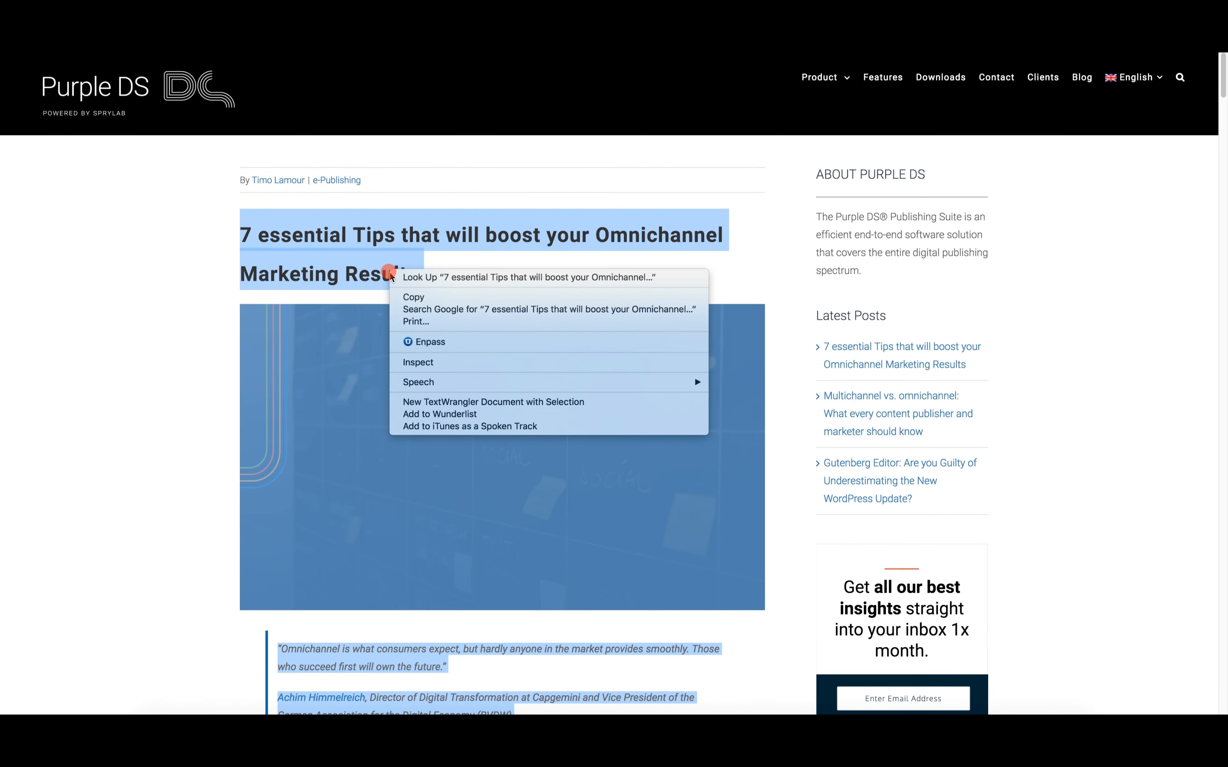
click(437, 297)
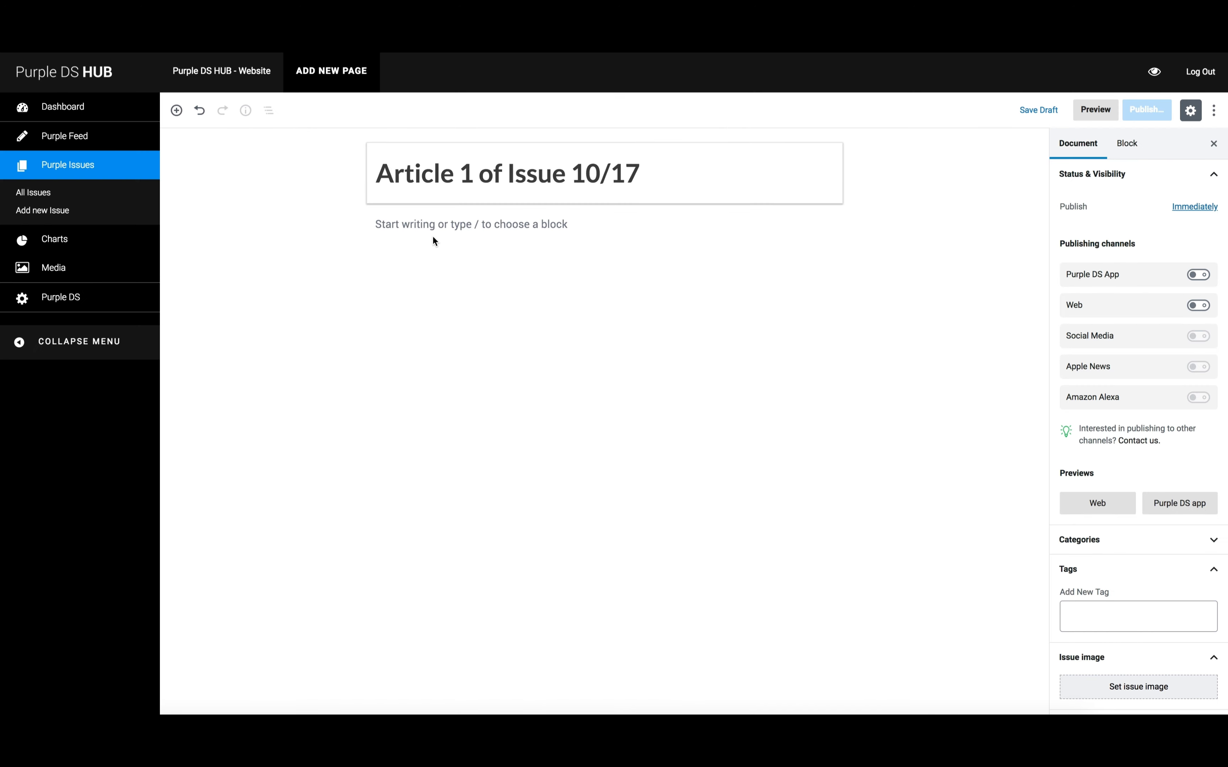
click(432, 227)
key(ctrl+v)
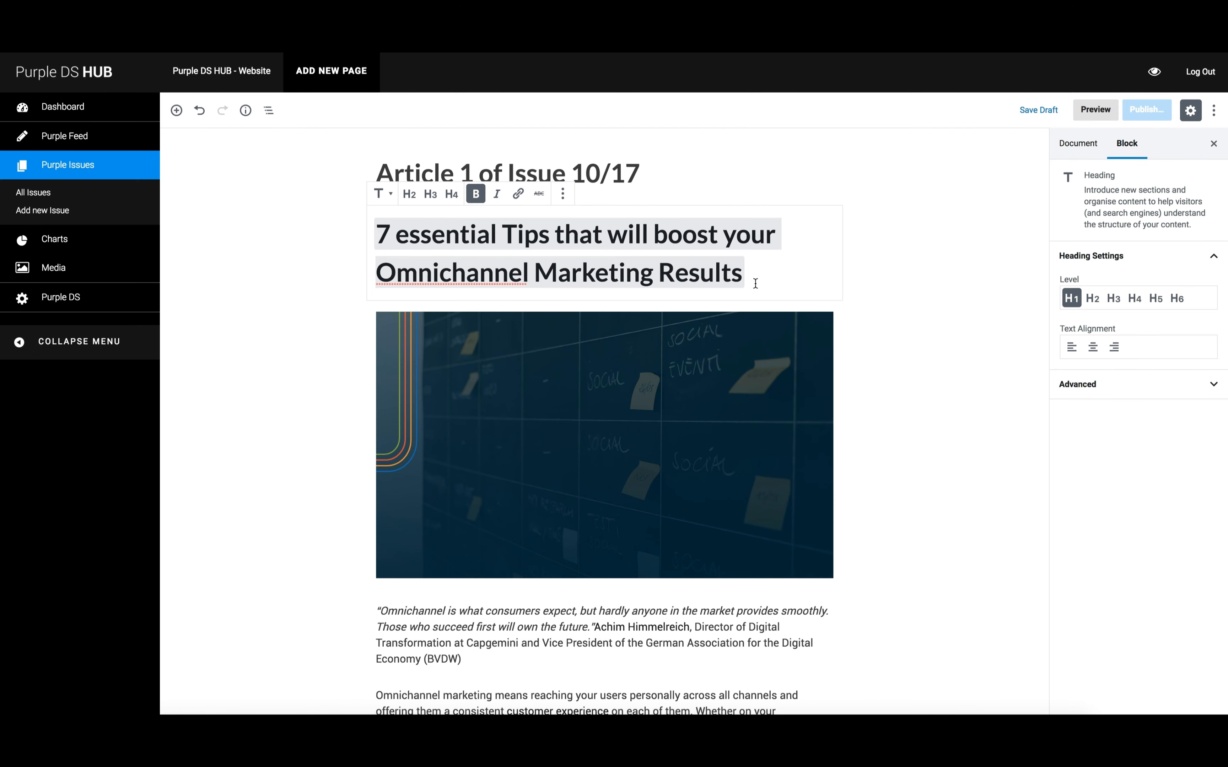
scroll(911, 330, down, 3)
scroll(911, 331, down, 2)
scroll(911, 330, up, 6)
Set the photo of the woman in a white blazer as the article's issue image and save the draft
click(1081, 146)
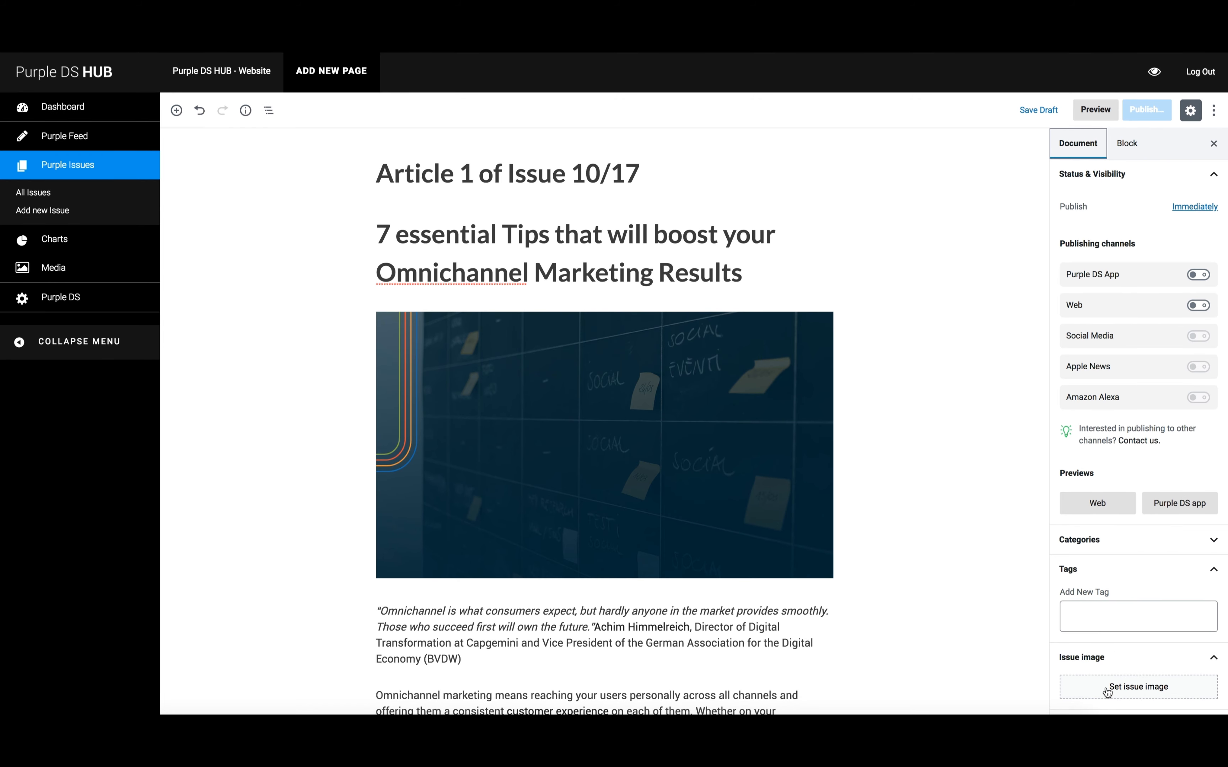
click(1107, 692)
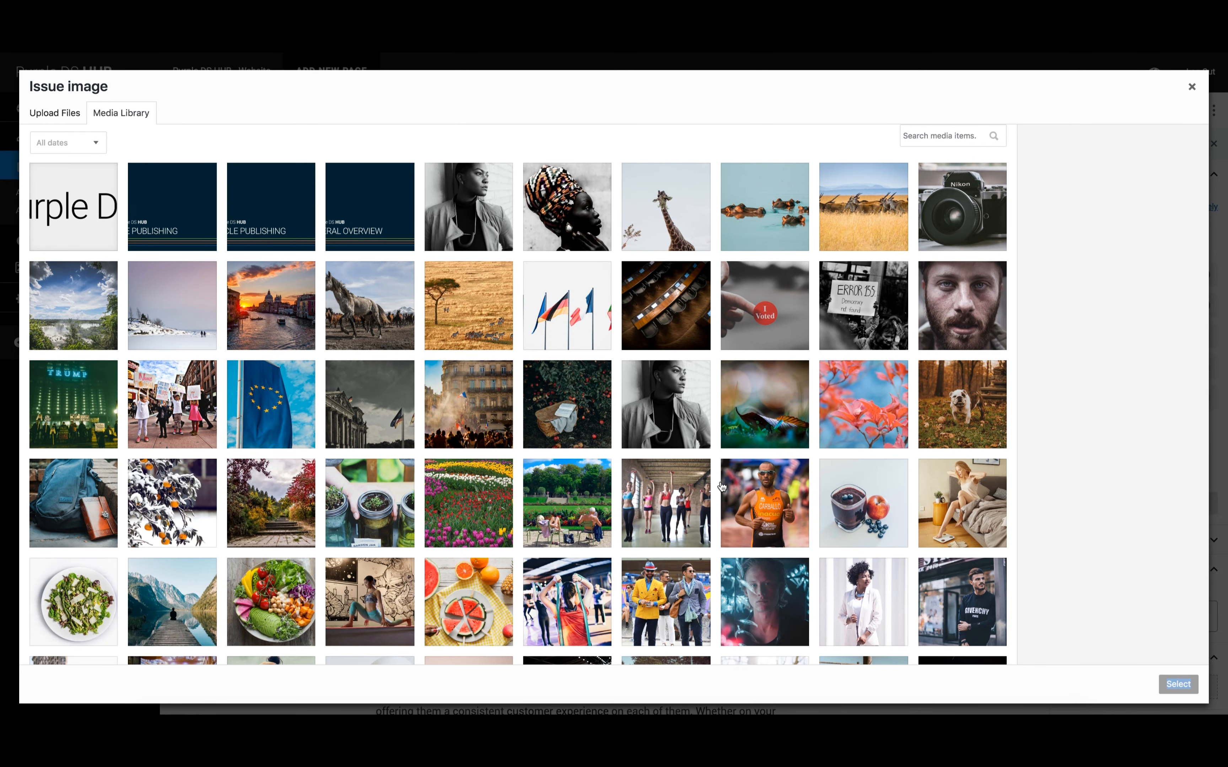
click(865, 598)
click(1176, 690)
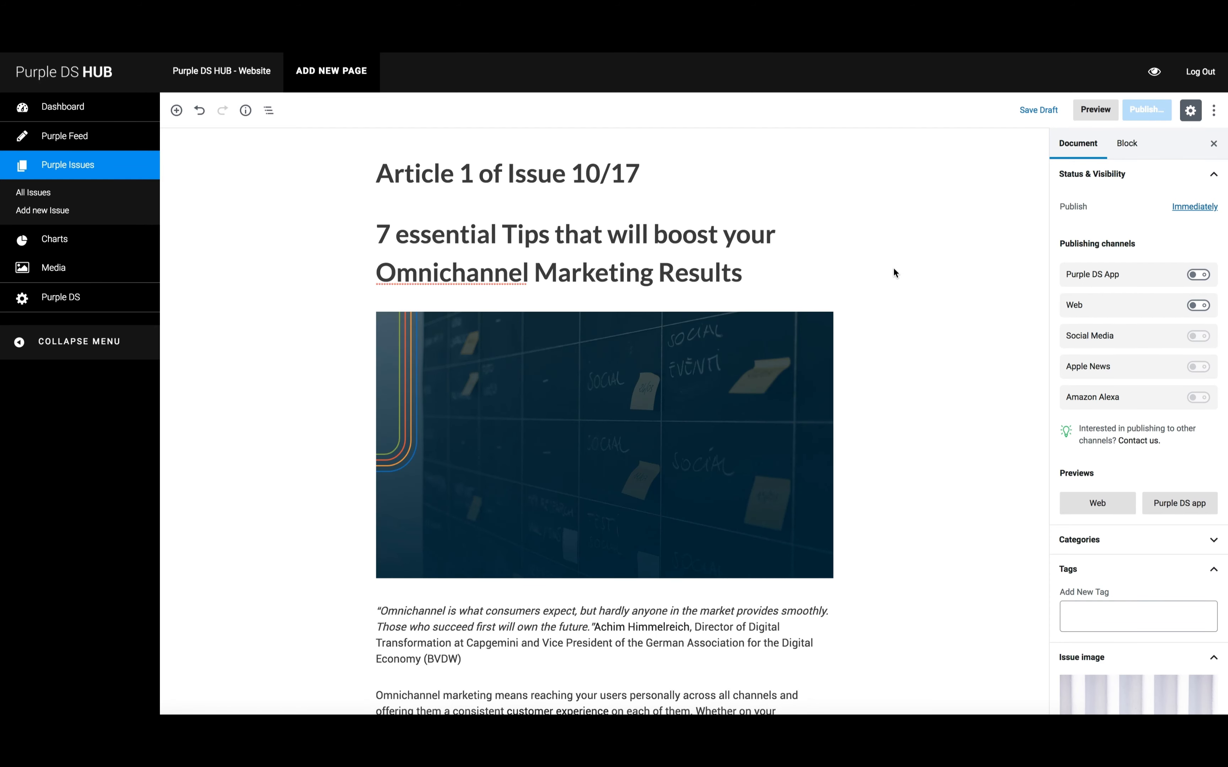
click(1041, 111)
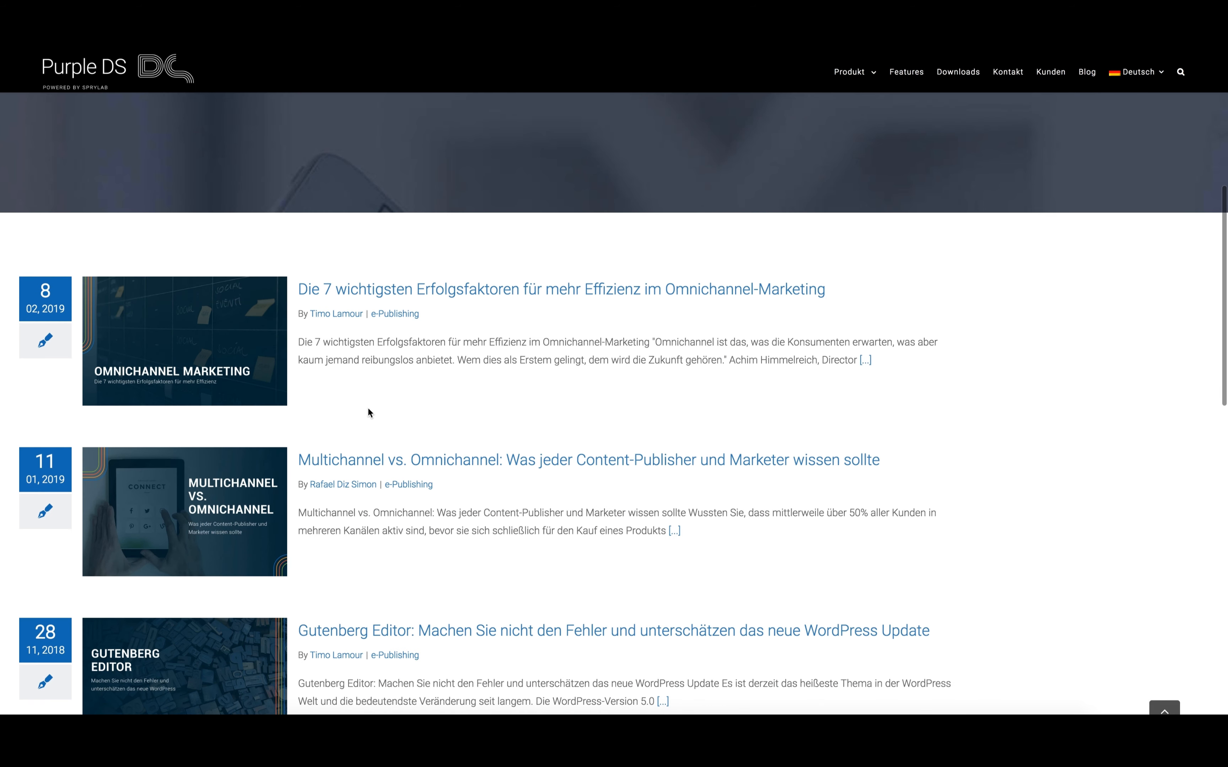
Open the "Multichannel vs. Omnichannel" blog article, switch it to English, and select its content from the headline through the introduction
click(370, 458)
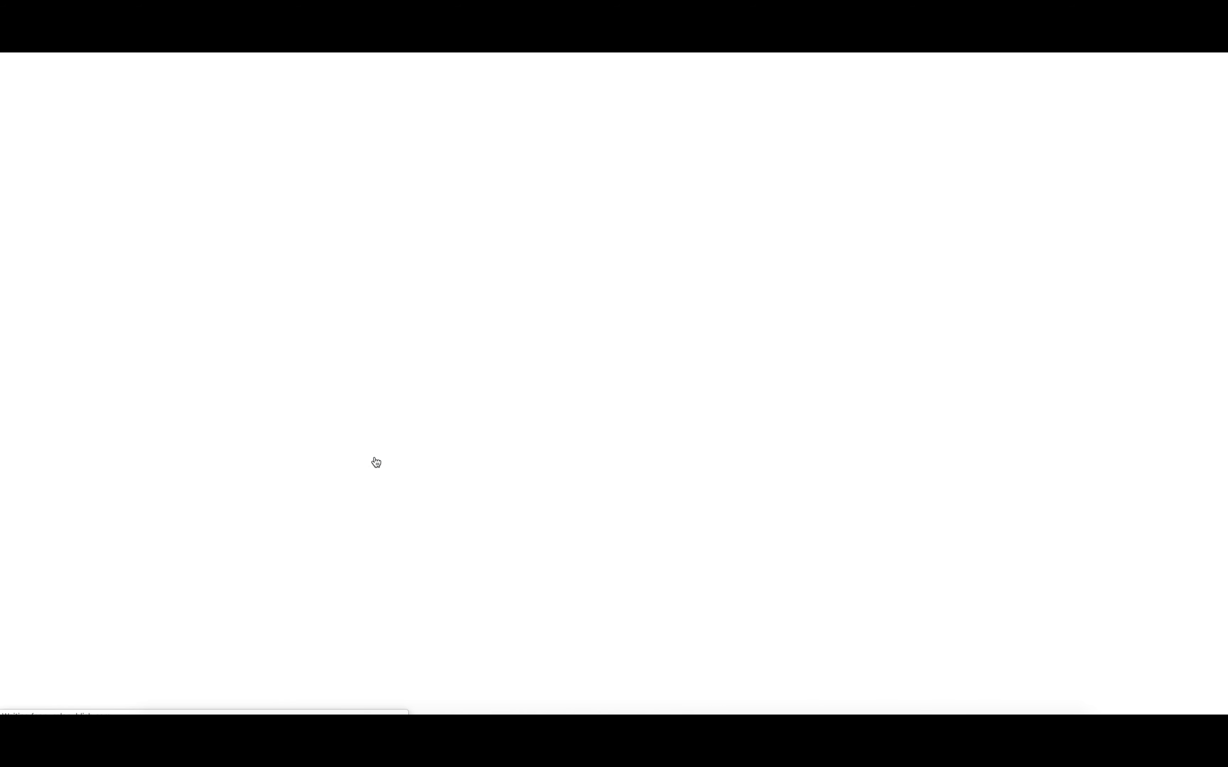
mouse_move(1130, 78)
click(1084, 120)
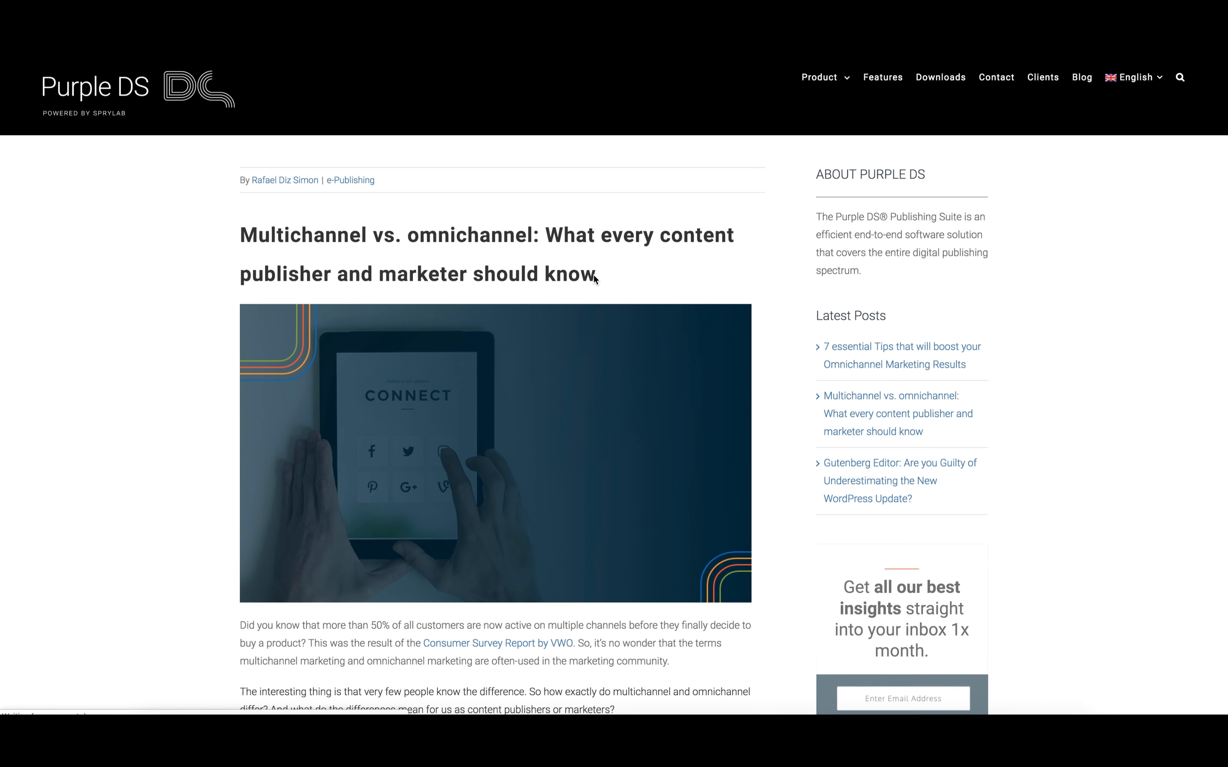
drag(241, 237, 613, 687)
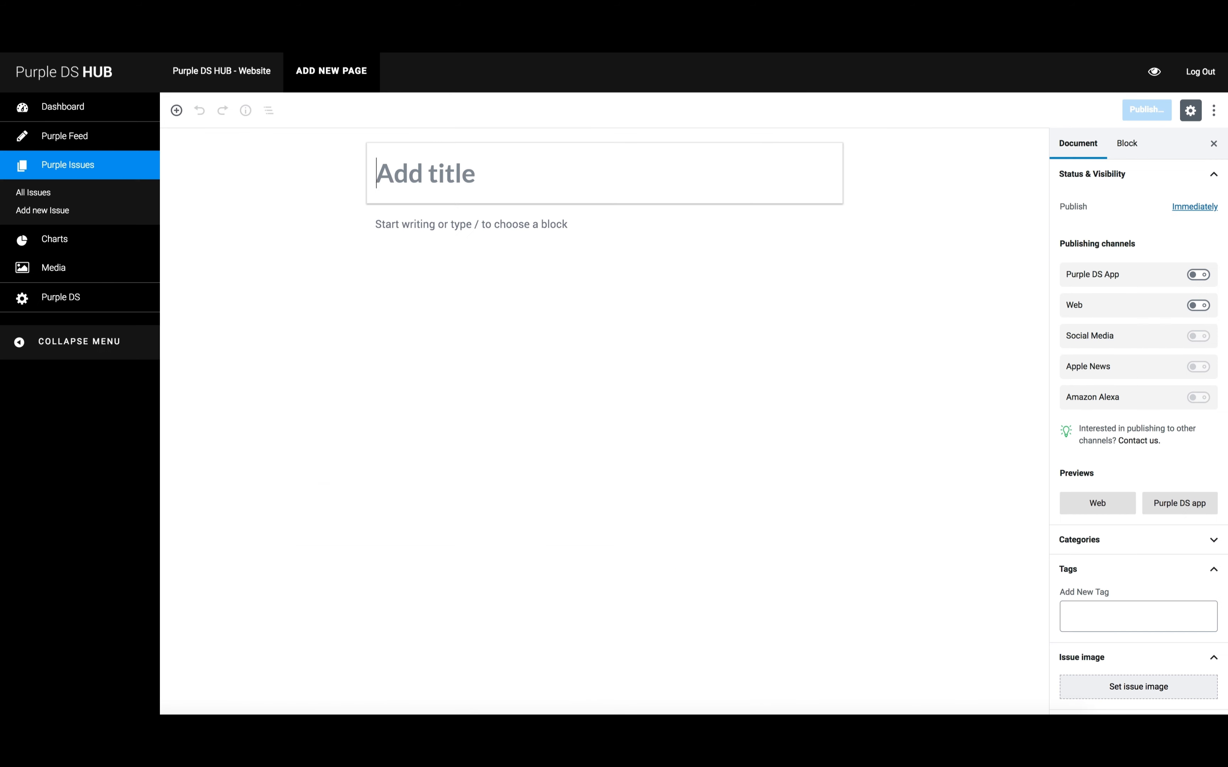
Paste the copied "Multichannel vs. omnichannel" blog content into the new page's body and title the page "2nd Article of Issue 10/17"
click(430, 233)
key(ctrl+v)
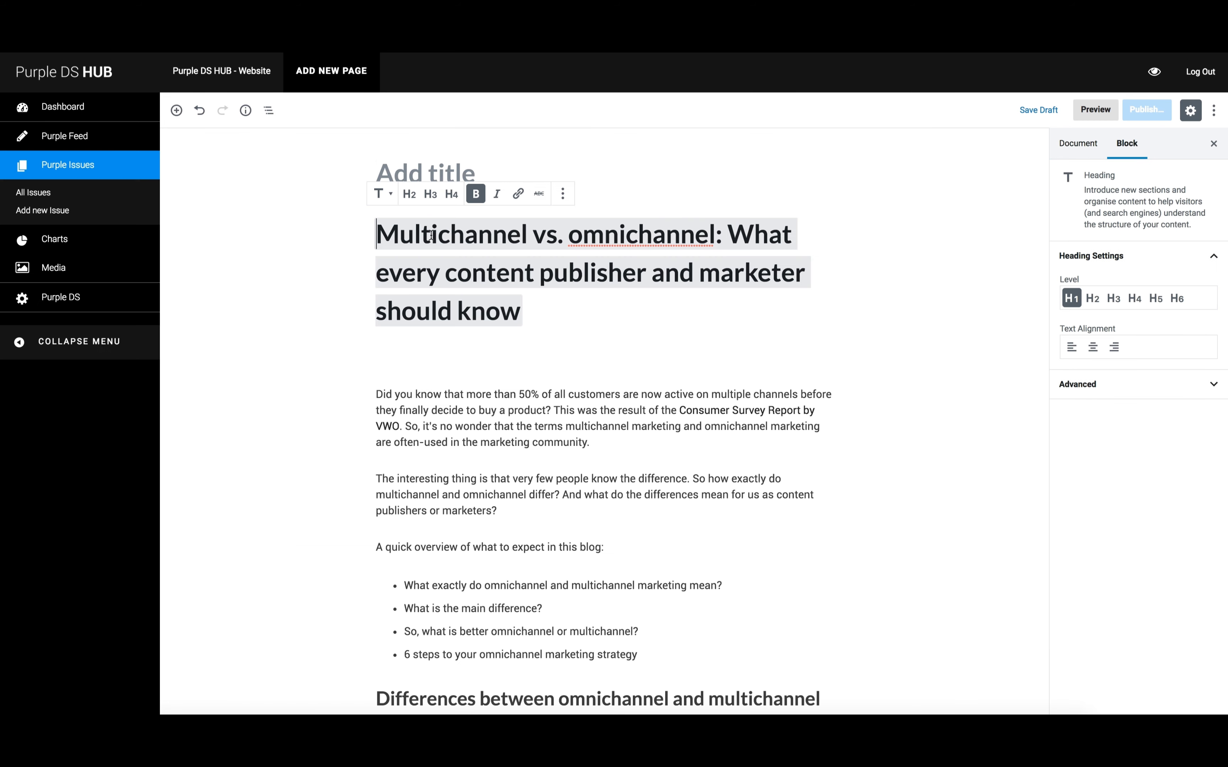
click(642, 186)
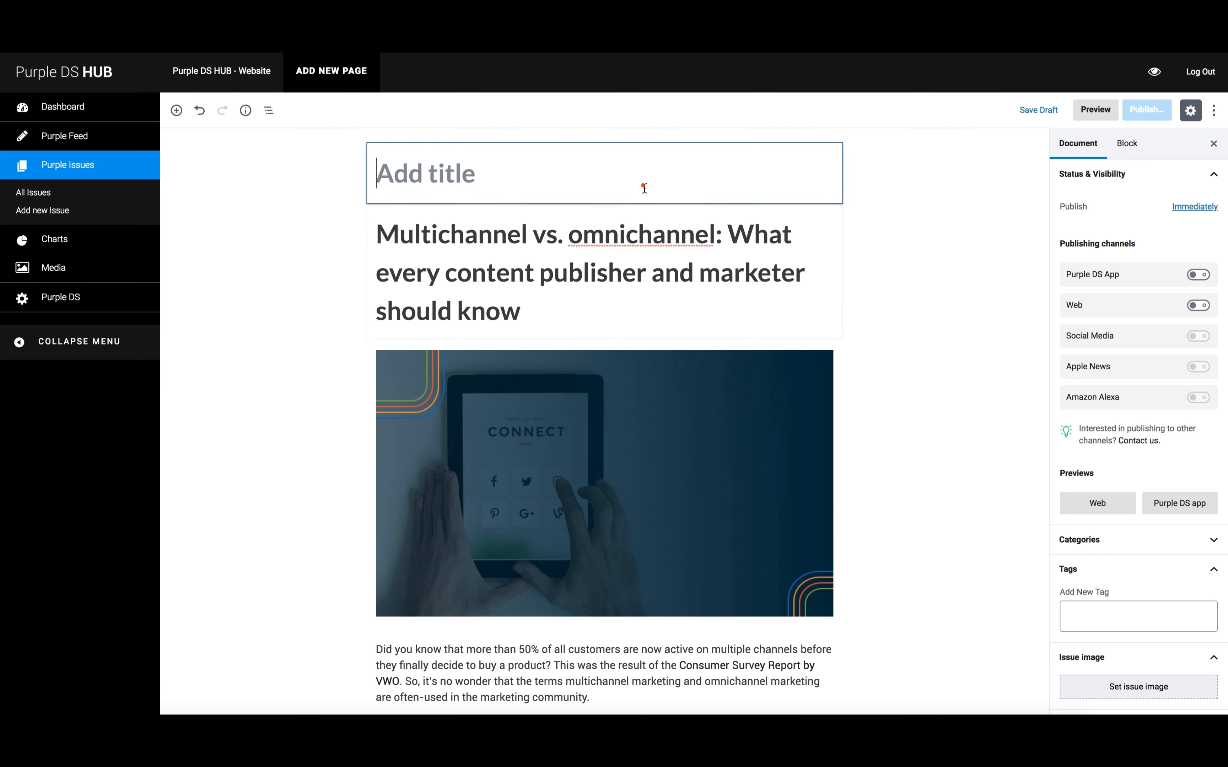
text(2nd)
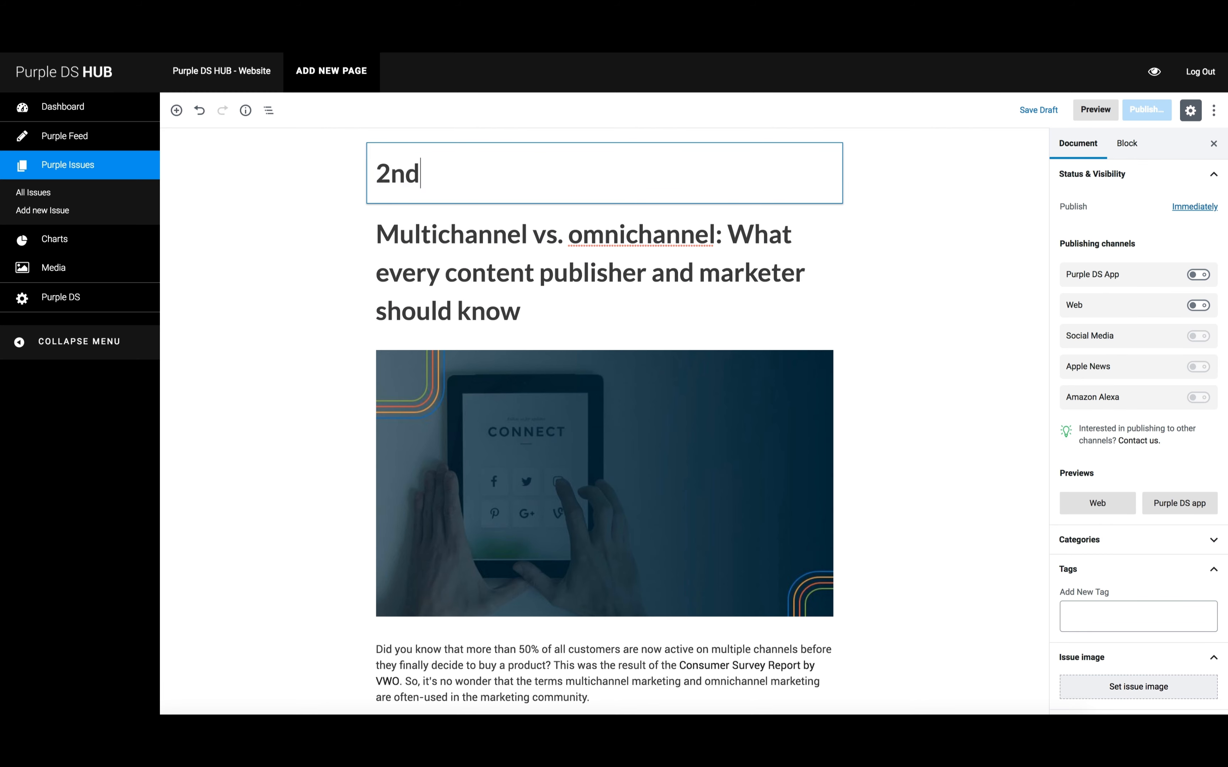
text( Article of Issue)
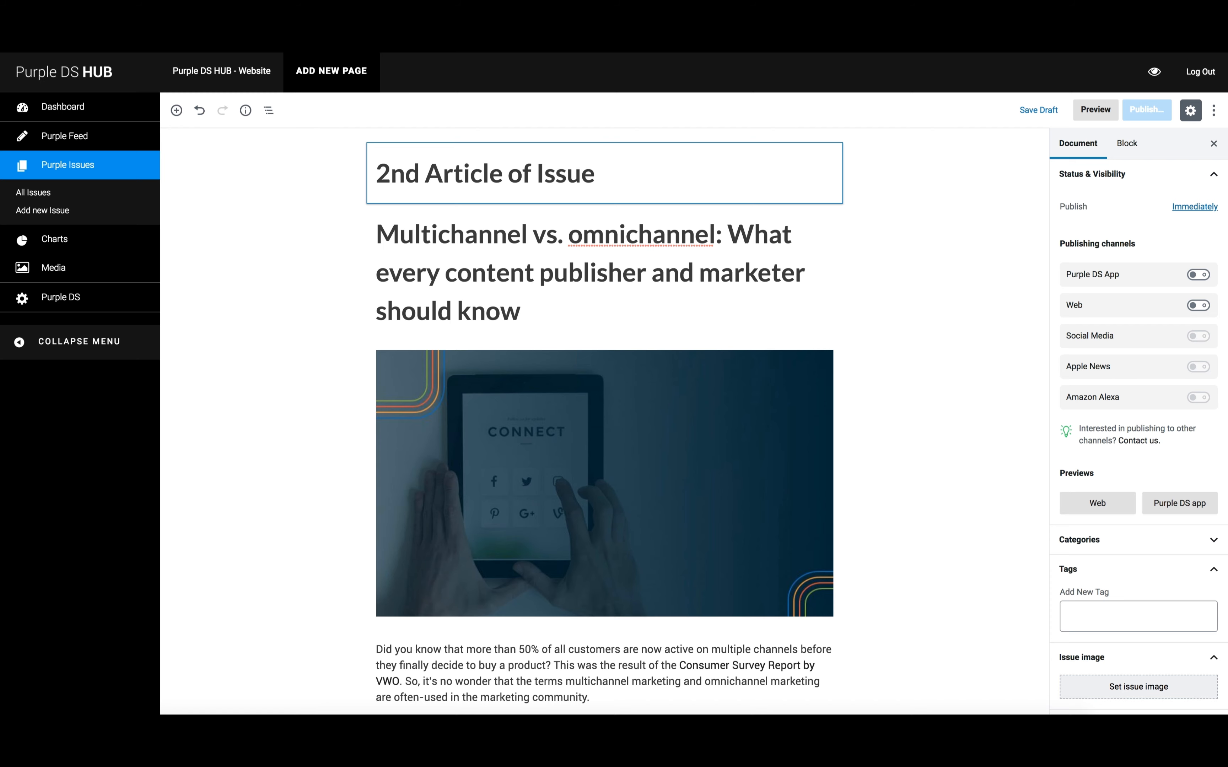
text( 10/17)
Set the media library photo of the woman in a white blazer (345.jpg) as the second article's issue image
scroll(964, 386, down, 4)
click(1127, 684)
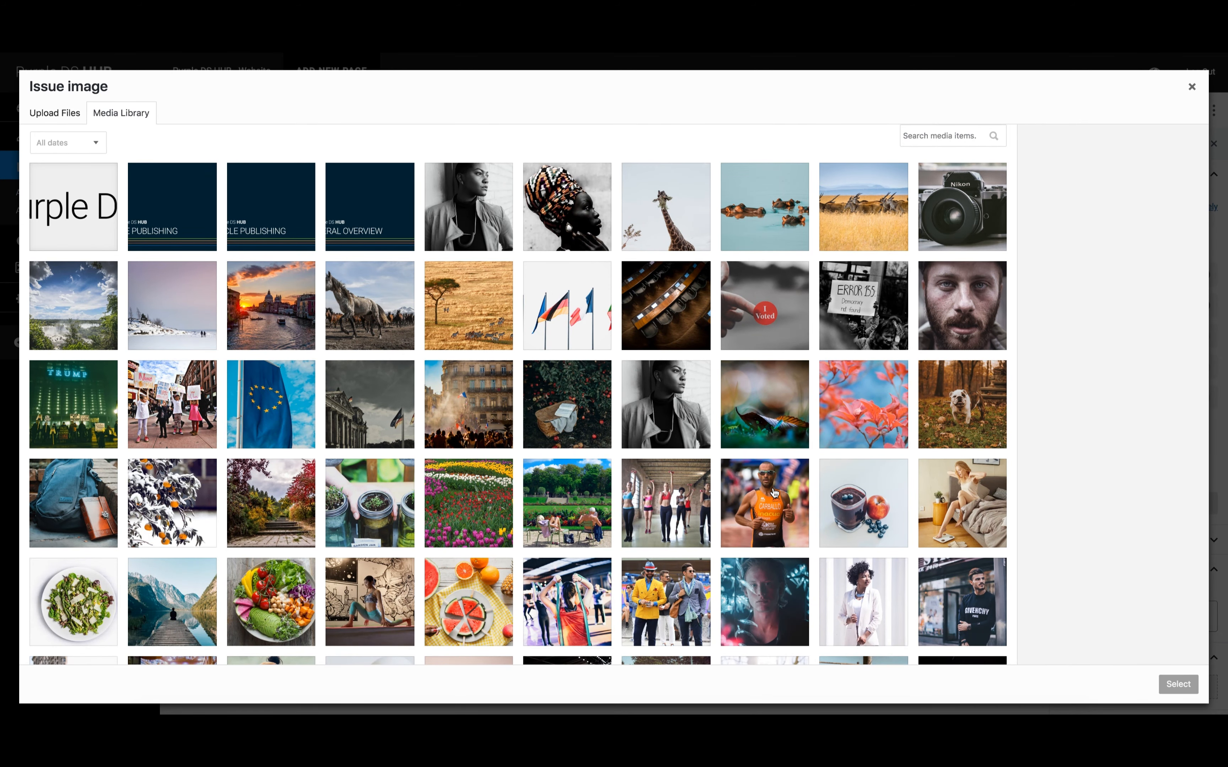
click(877, 603)
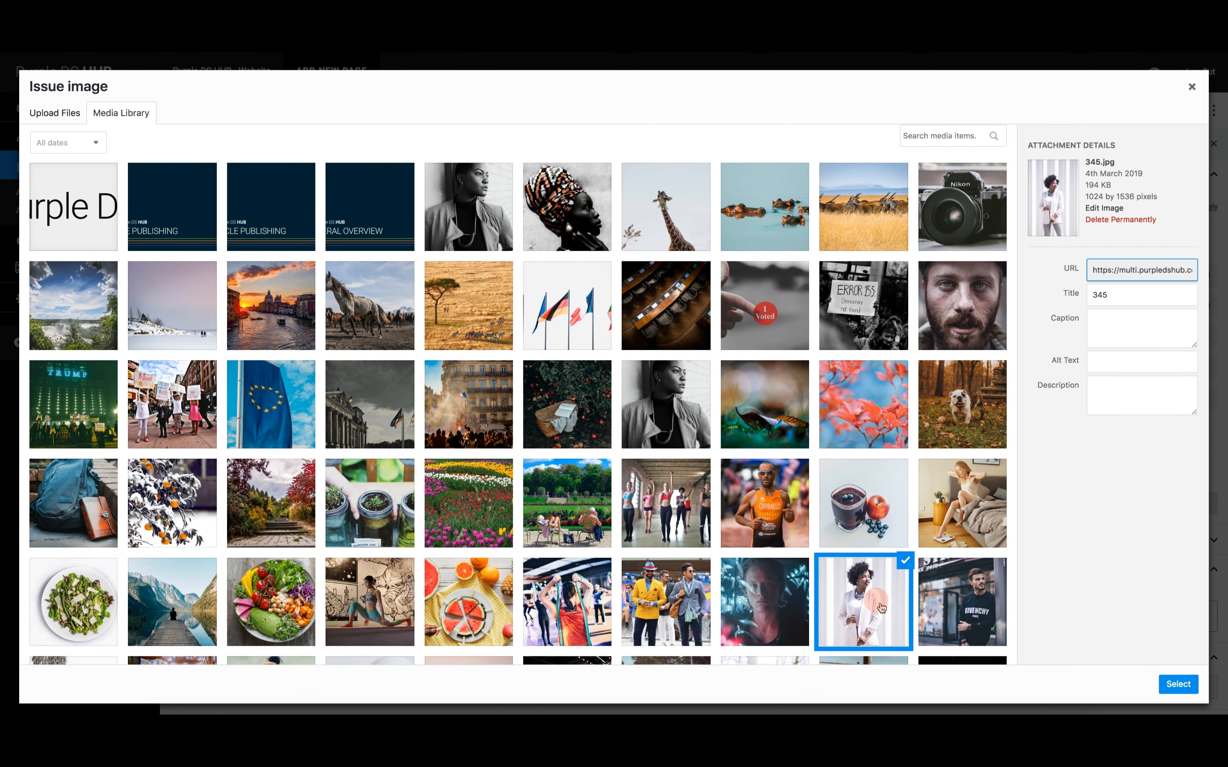
click(1189, 686)
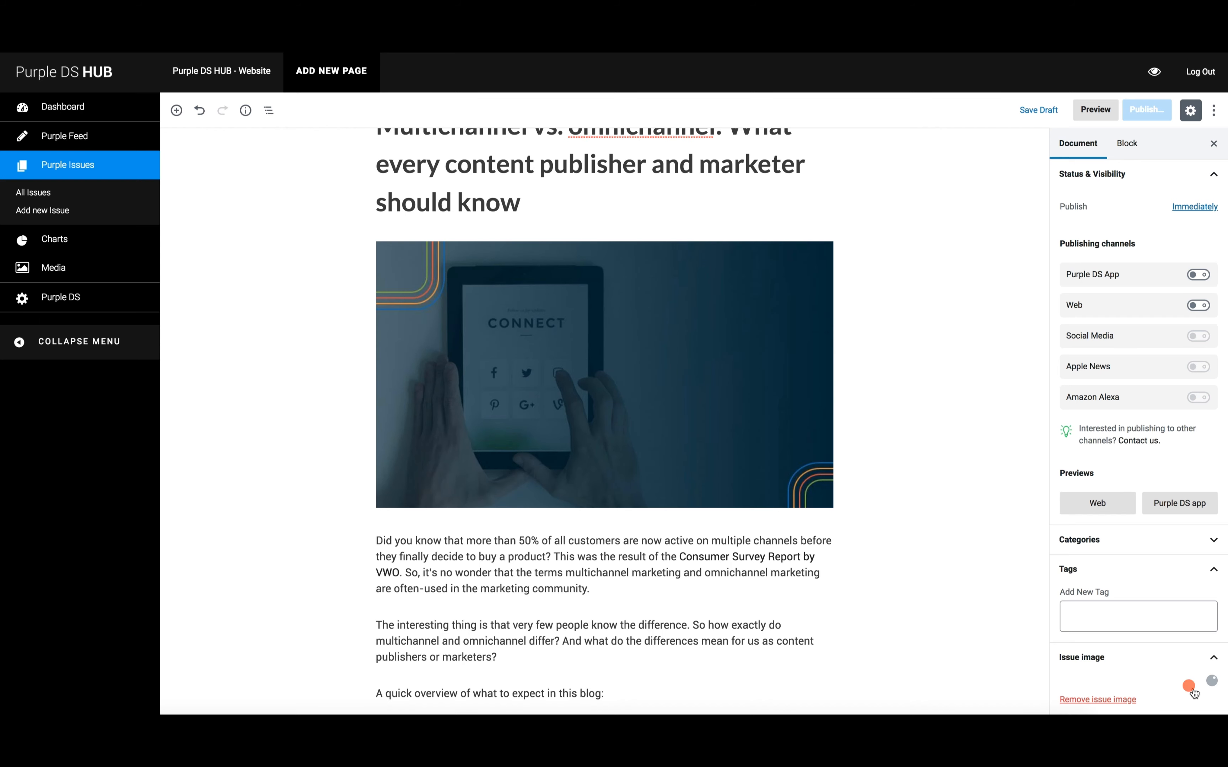
Save the second article as a draft and return to the list of all issues
click(1038, 110)
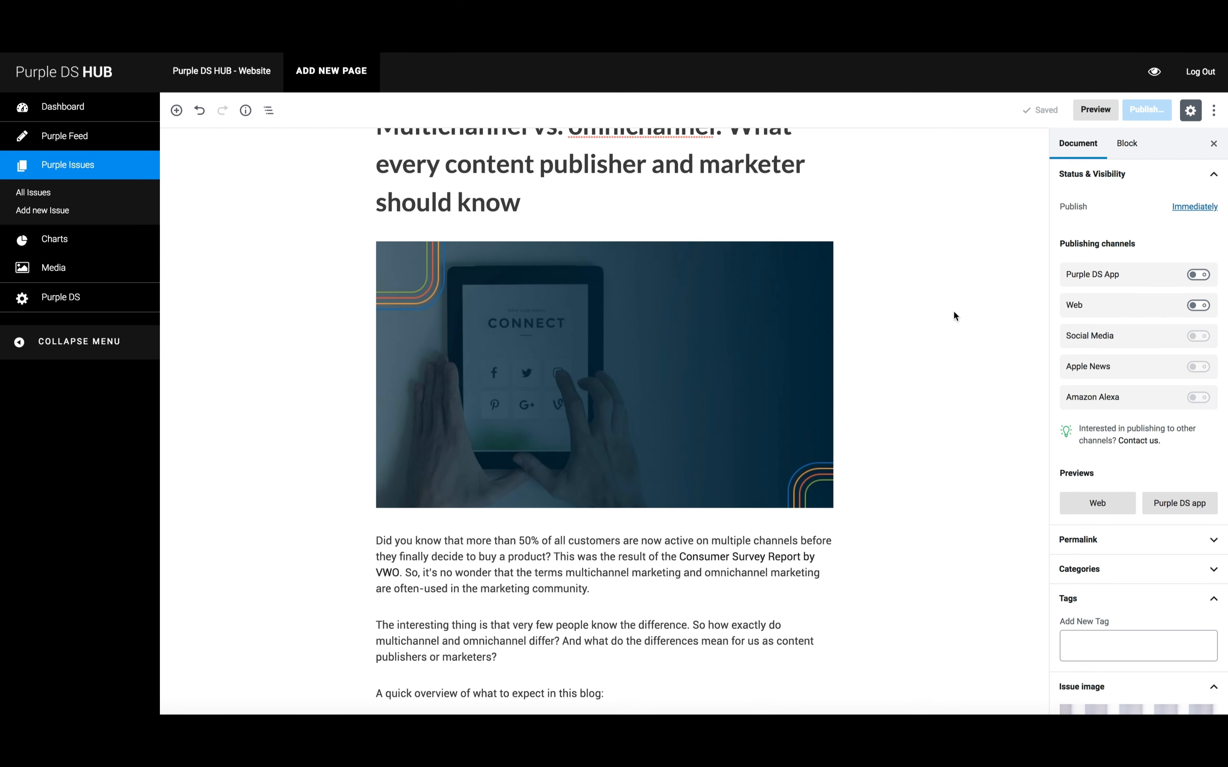
scroll(953, 311, up, 3)
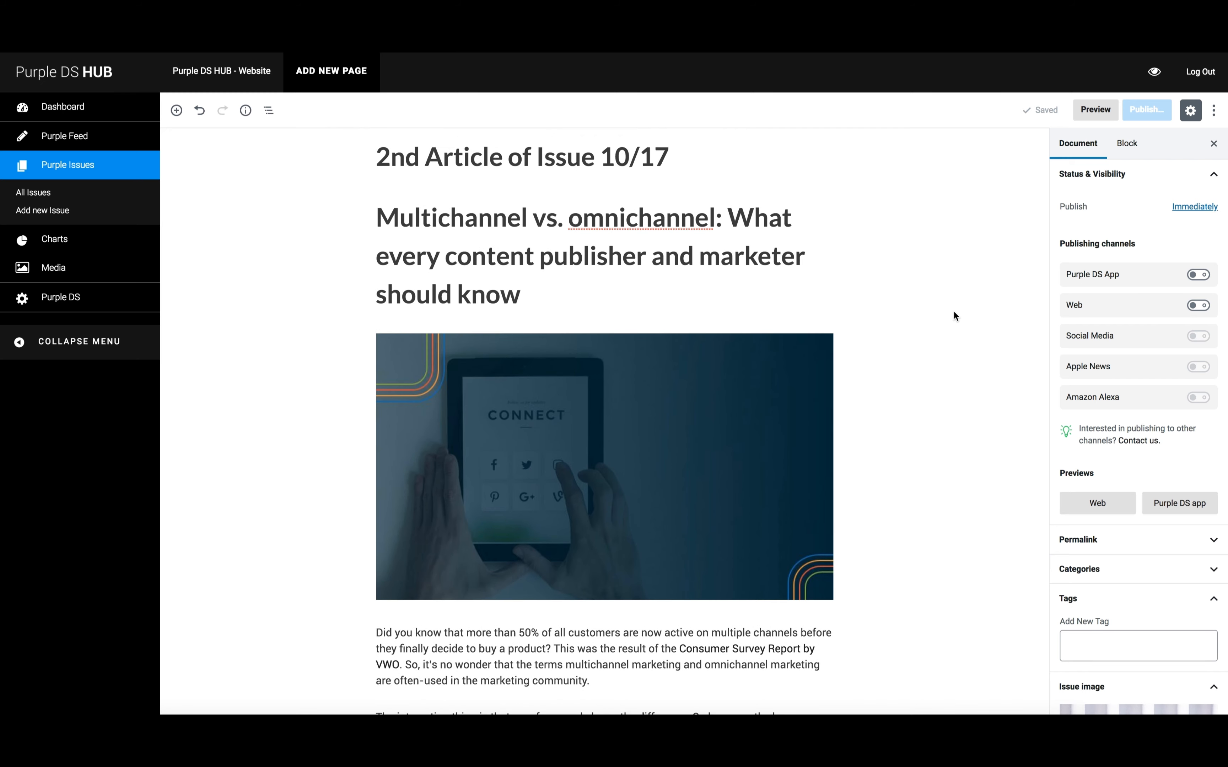
click(92, 171)
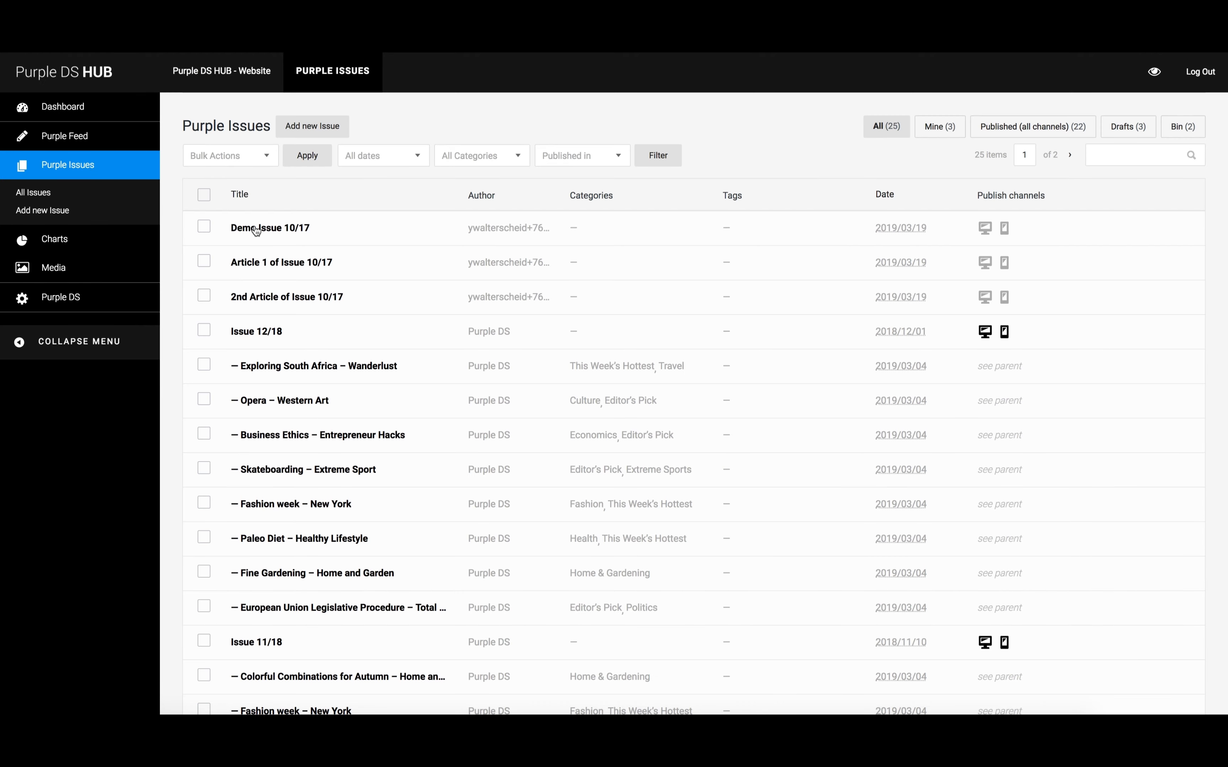
mouse_move(259, 237)
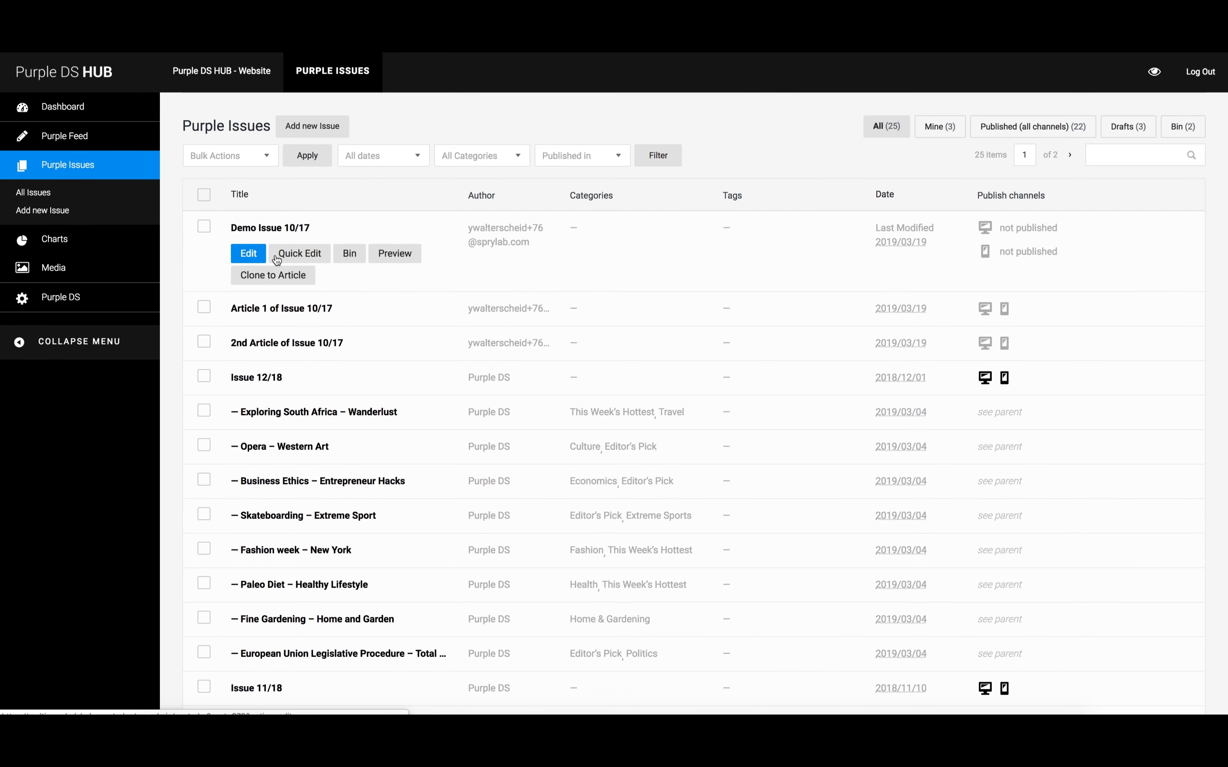
mouse_move(288, 266)
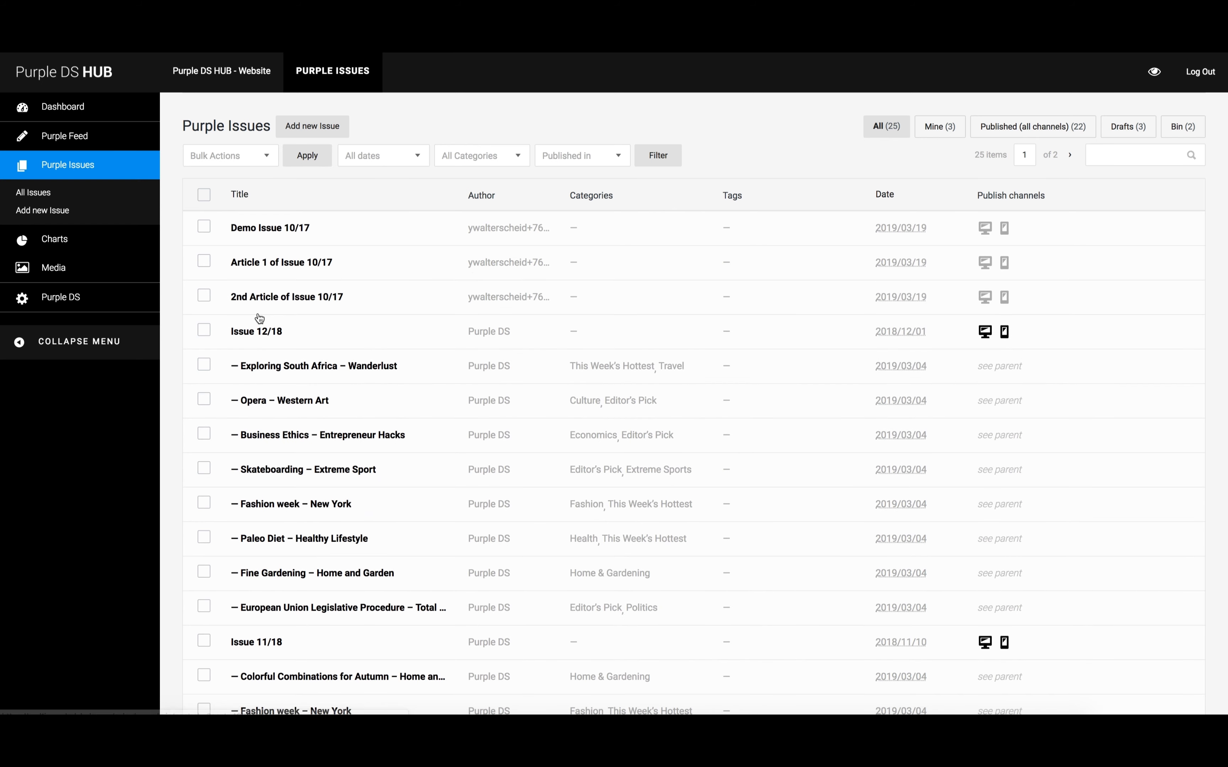
mouse_move(278, 303)
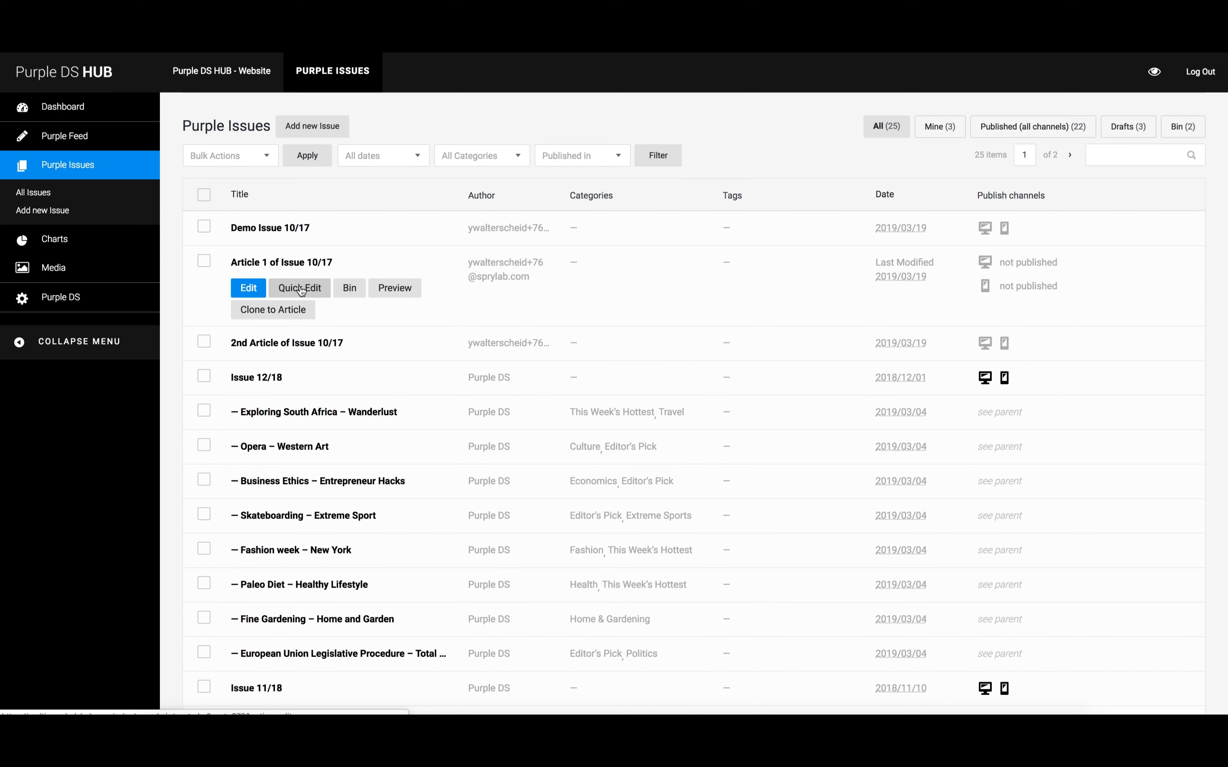
click(300, 289)
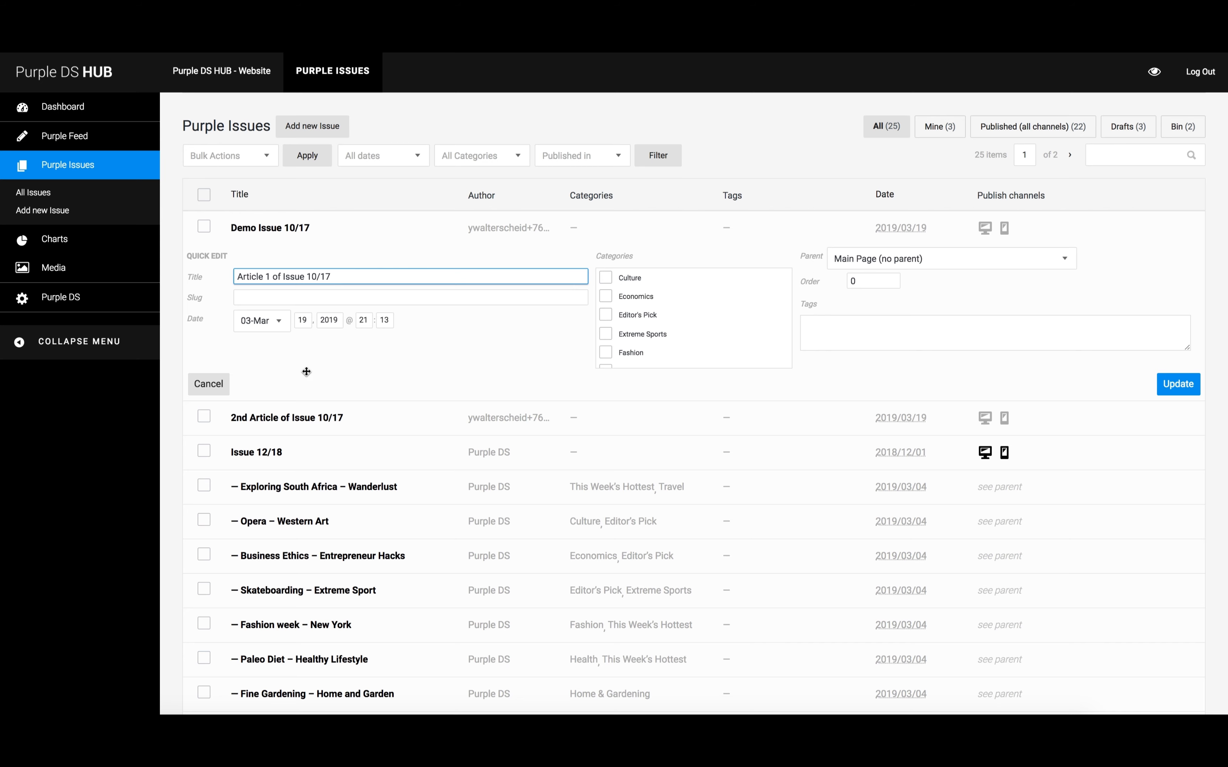
mouse_move(275, 422)
click(206, 384)
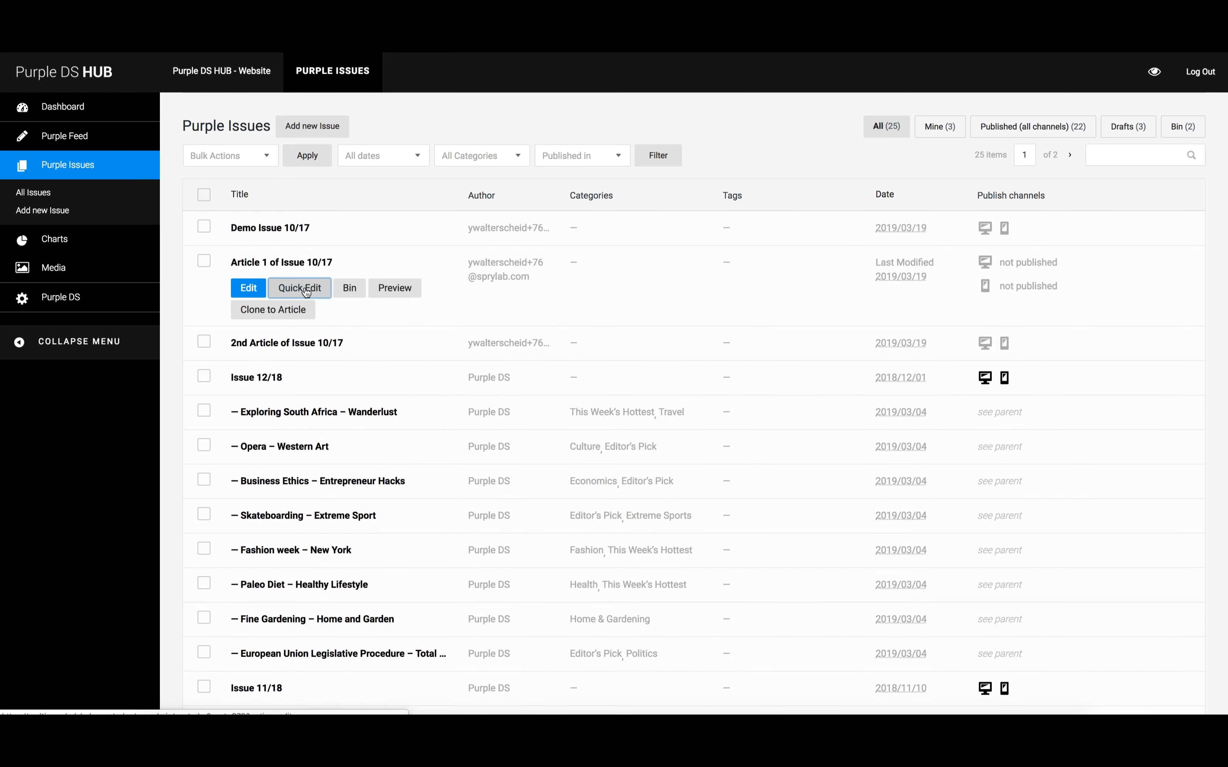
Quick-edit "Article 1 of Issue 10/17" to make "Demo Issue 10/17" its parent and update the entry
click(302, 283)
click(857, 262)
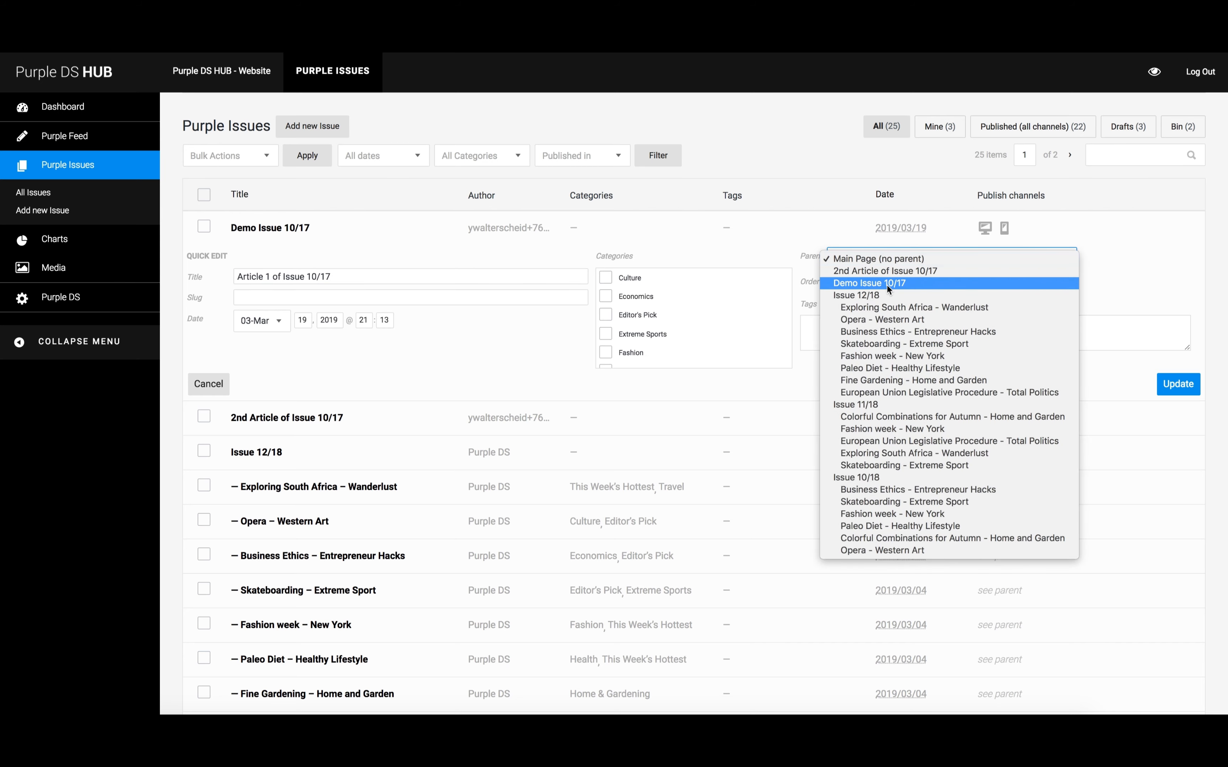
click(886, 285)
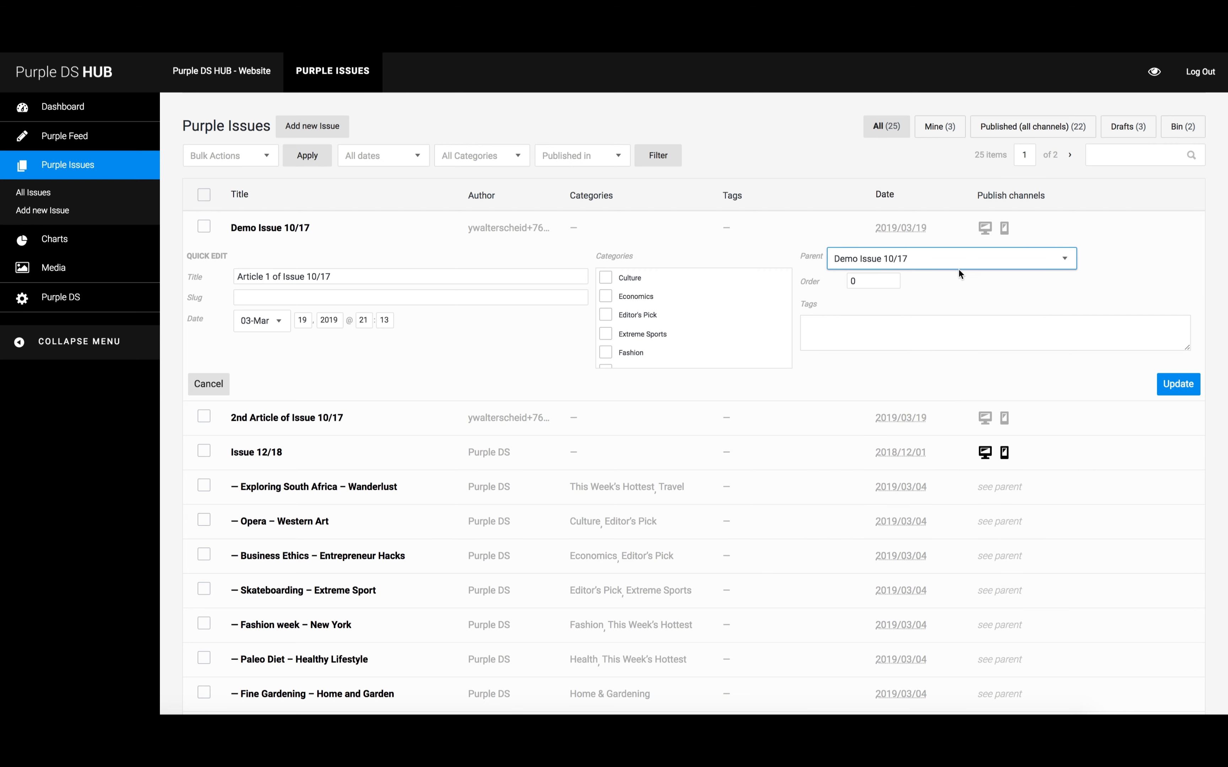
click(1170, 391)
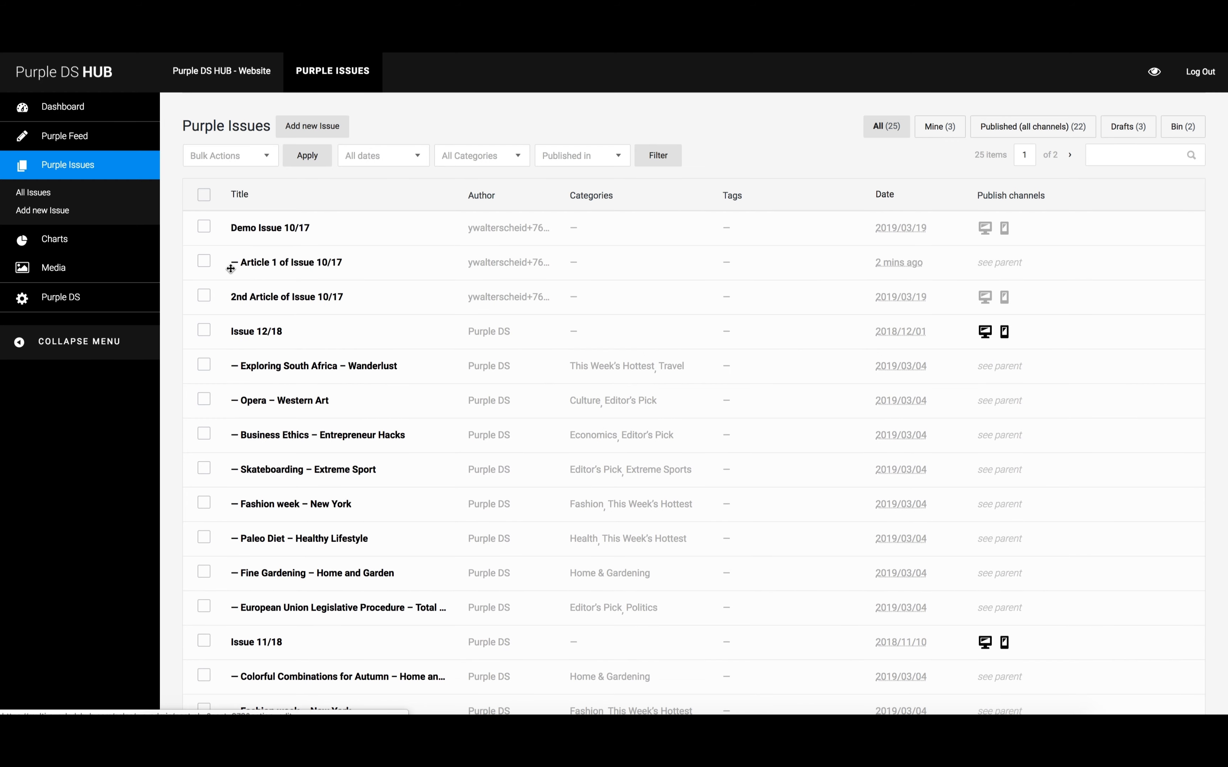
Assign "Demo Issue 10/17" as the parent of "2nd Article of Issue 10/17" through a quick edit and update the entry
mouse_move(253, 297)
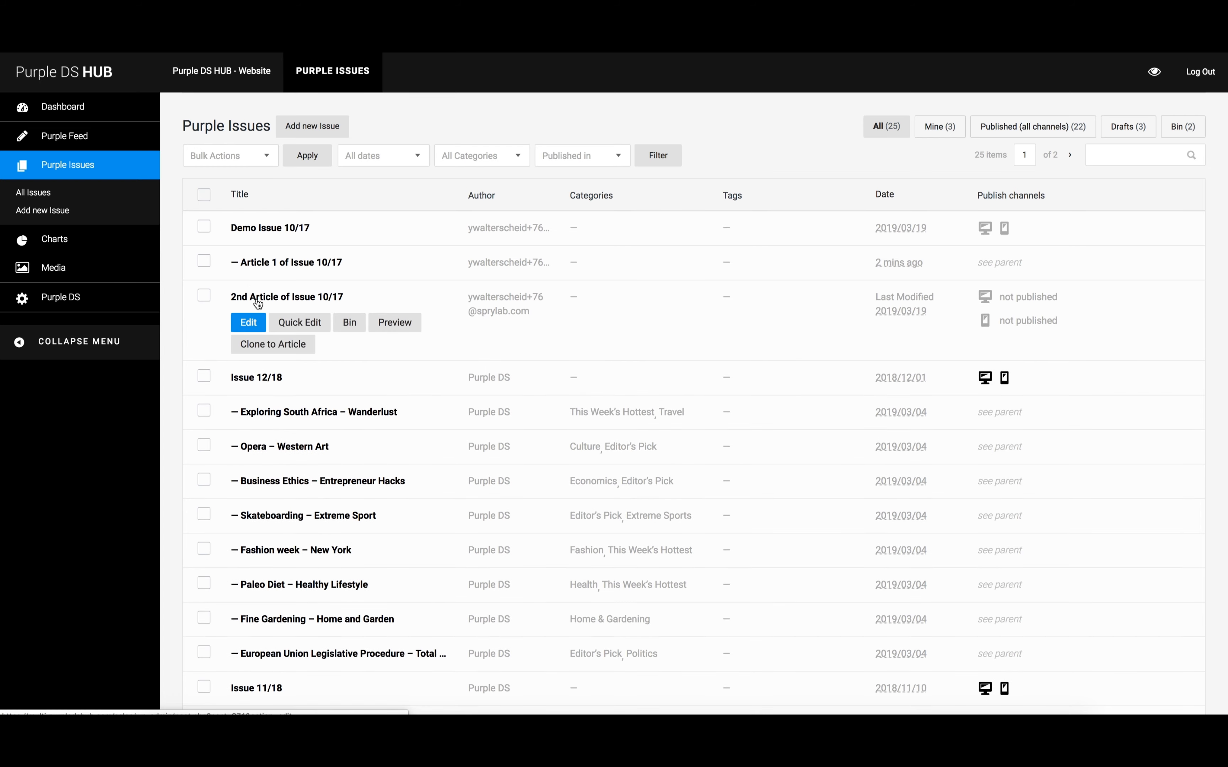
click(298, 329)
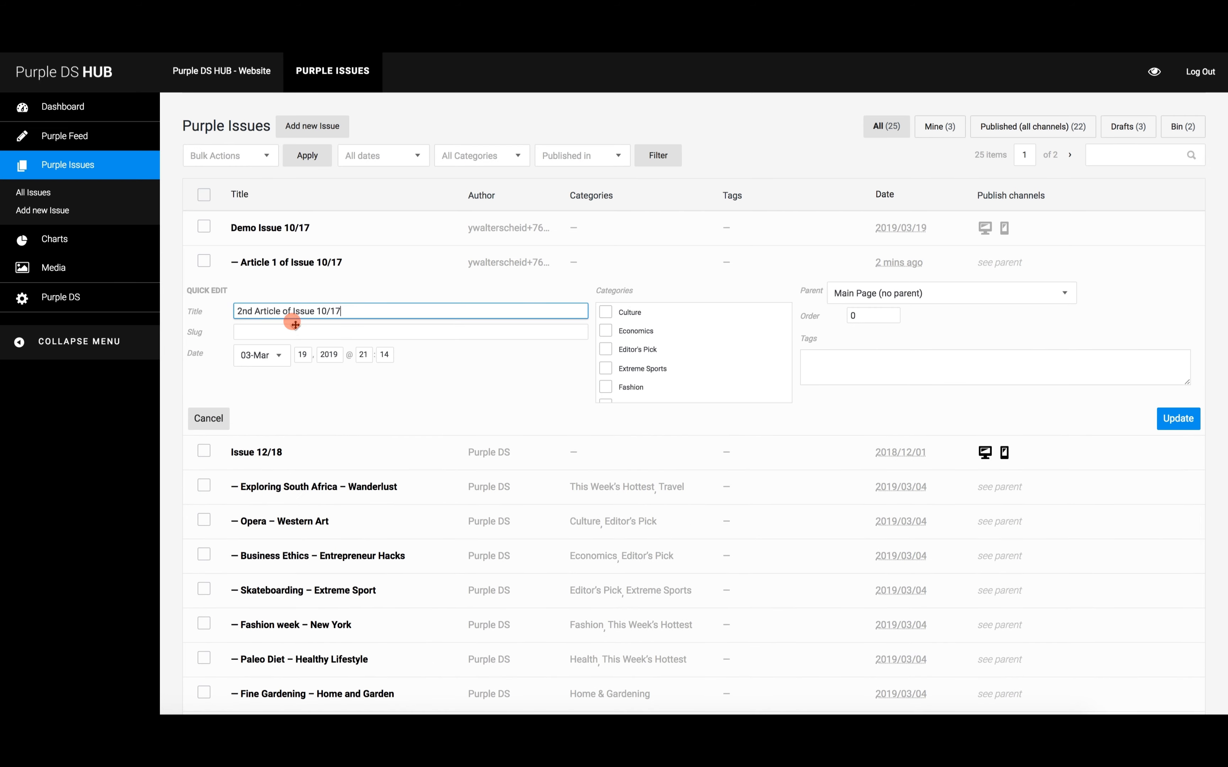
click(853, 298)
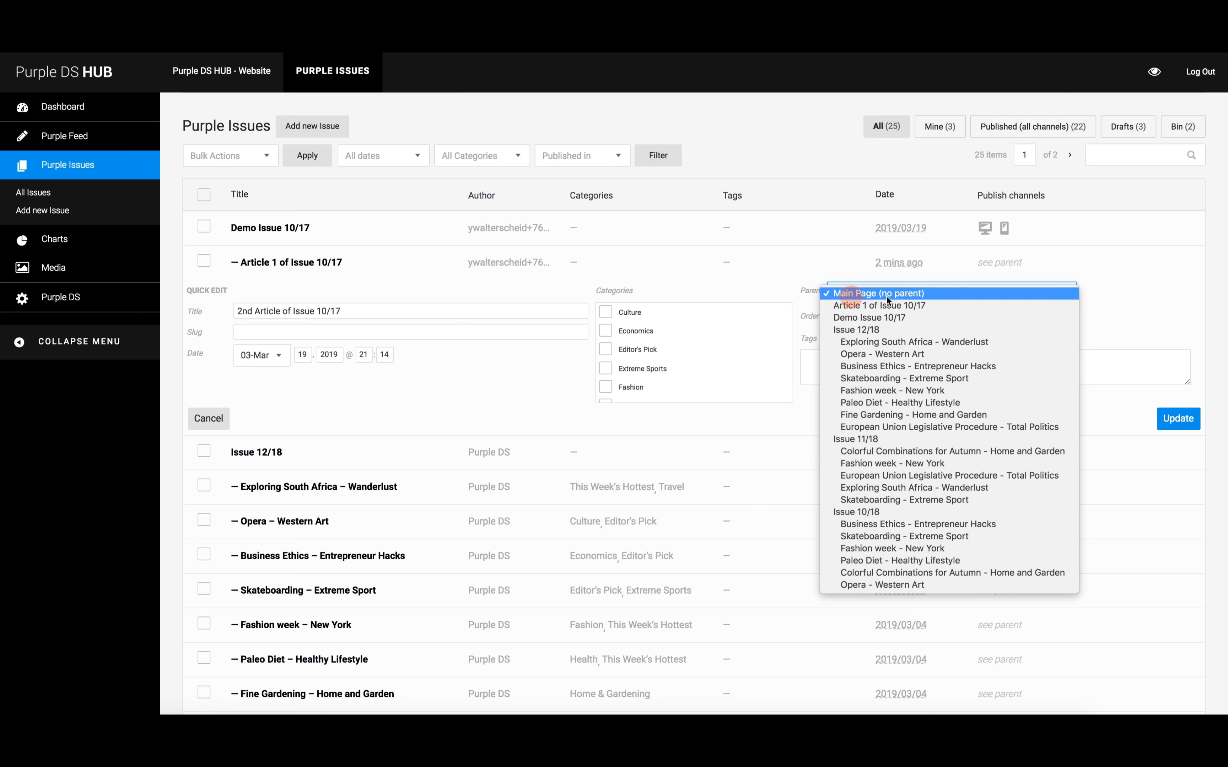
click(886, 318)
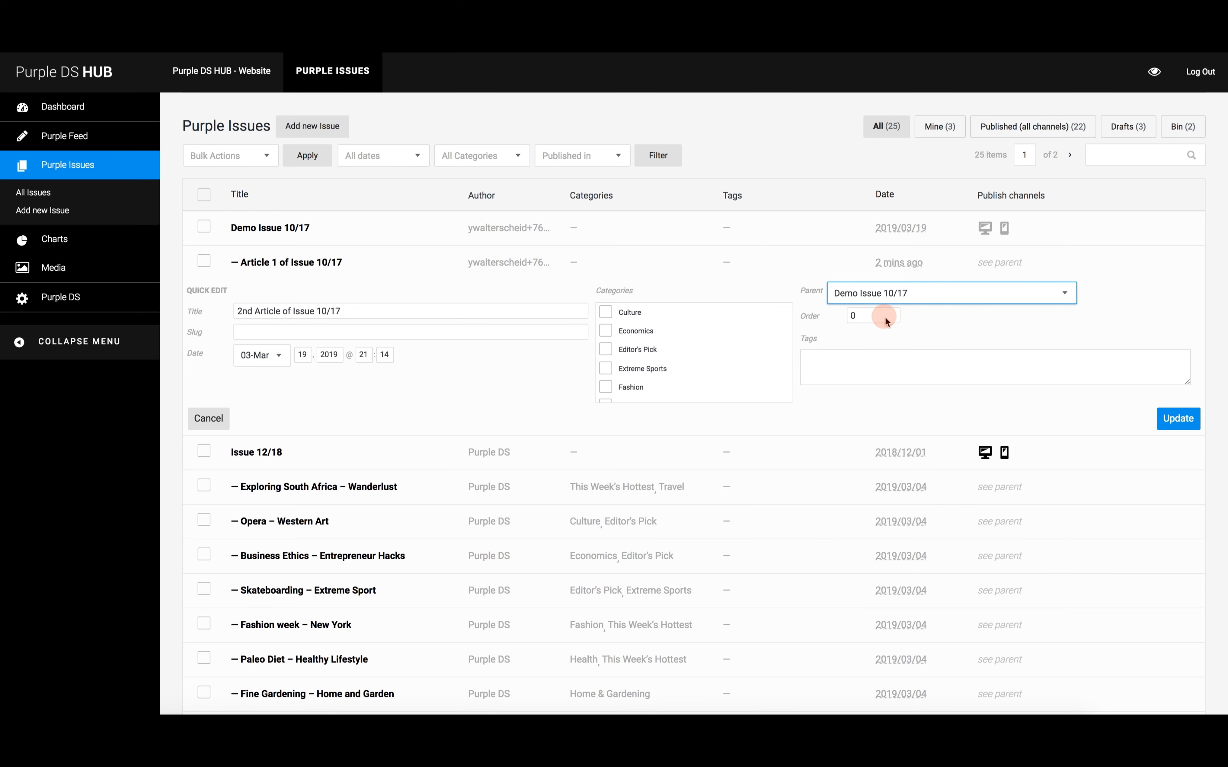
click(1192, 423)
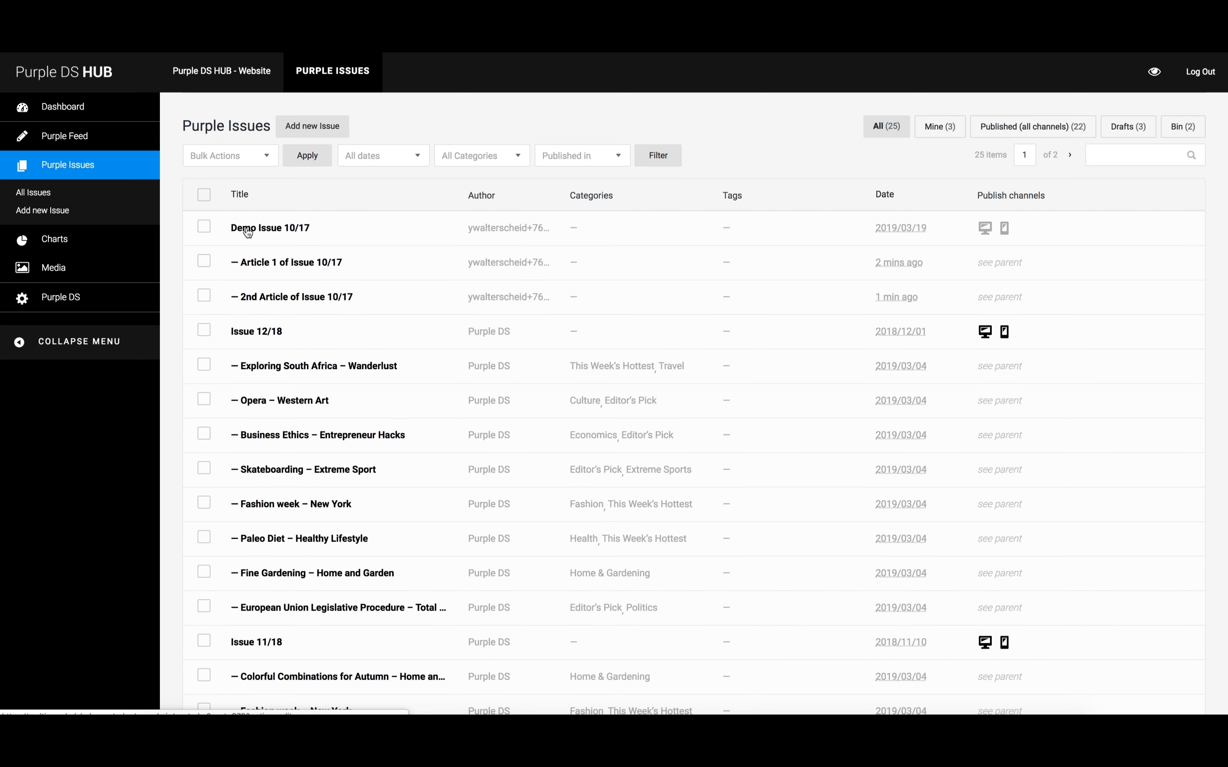
Open "Demo Issue 10/17" for editing and enable its Web publishing channel
click(250, 260)
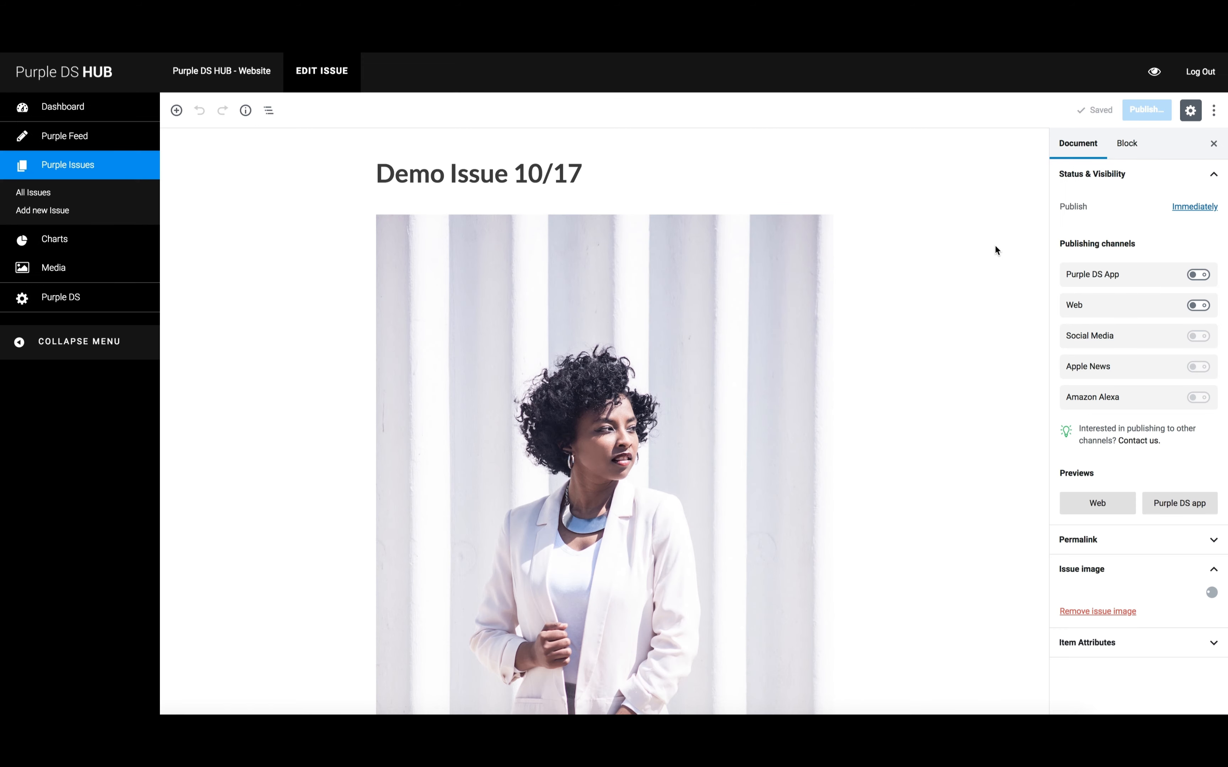
click(1197, 306)
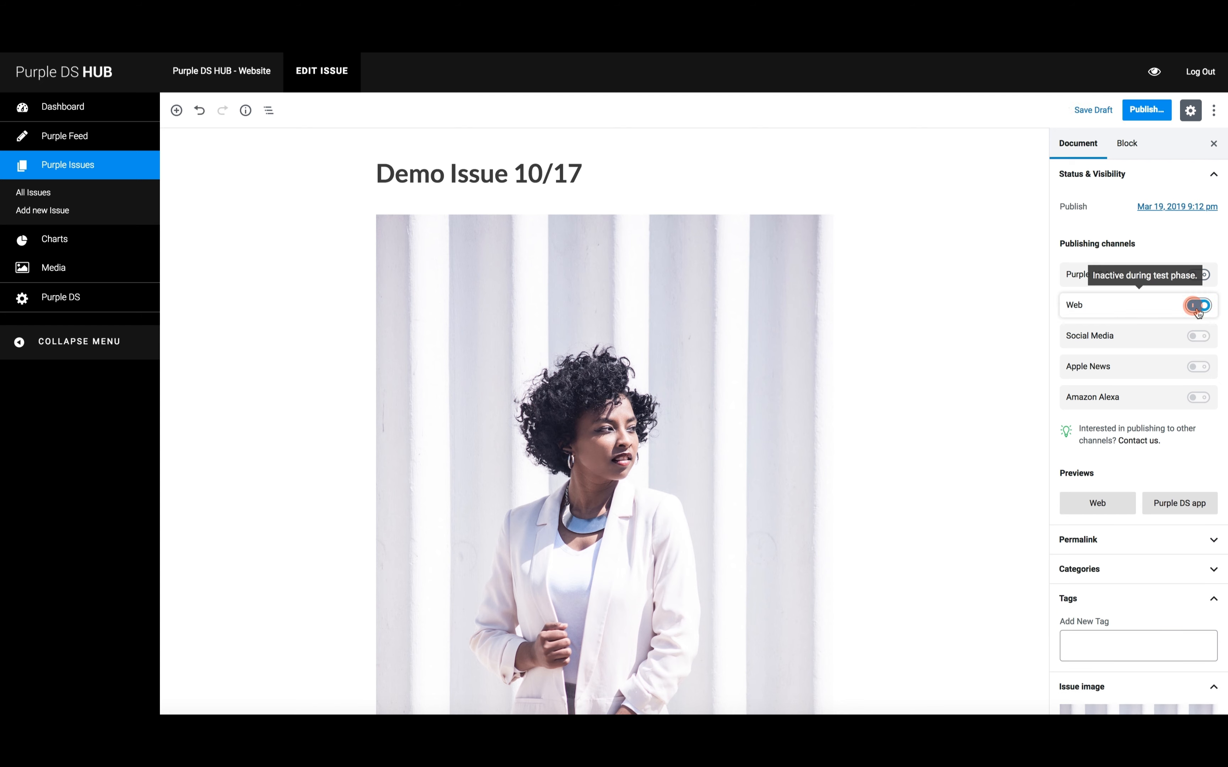
Change the issue's publication date to 19 October 2017 and publish the issue
click(1147, 114)
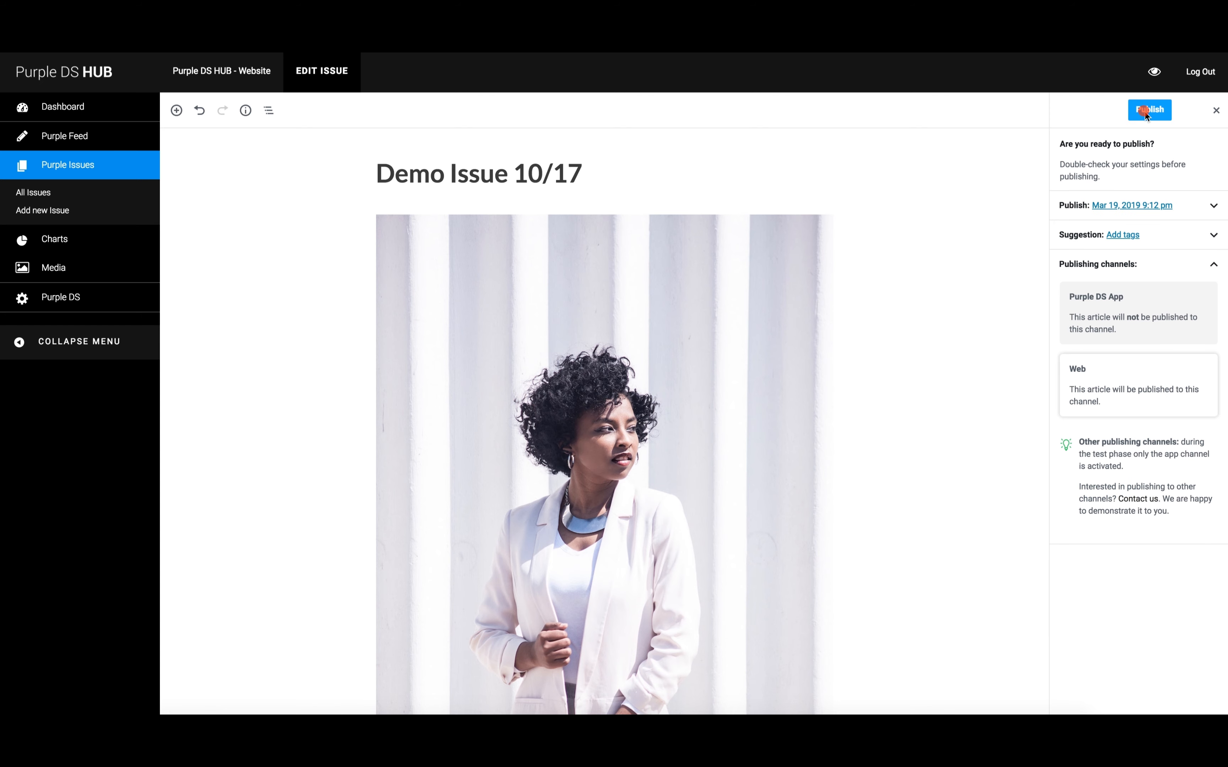
click(1136, 206)
click(1162, 237)
click(1171, 238)
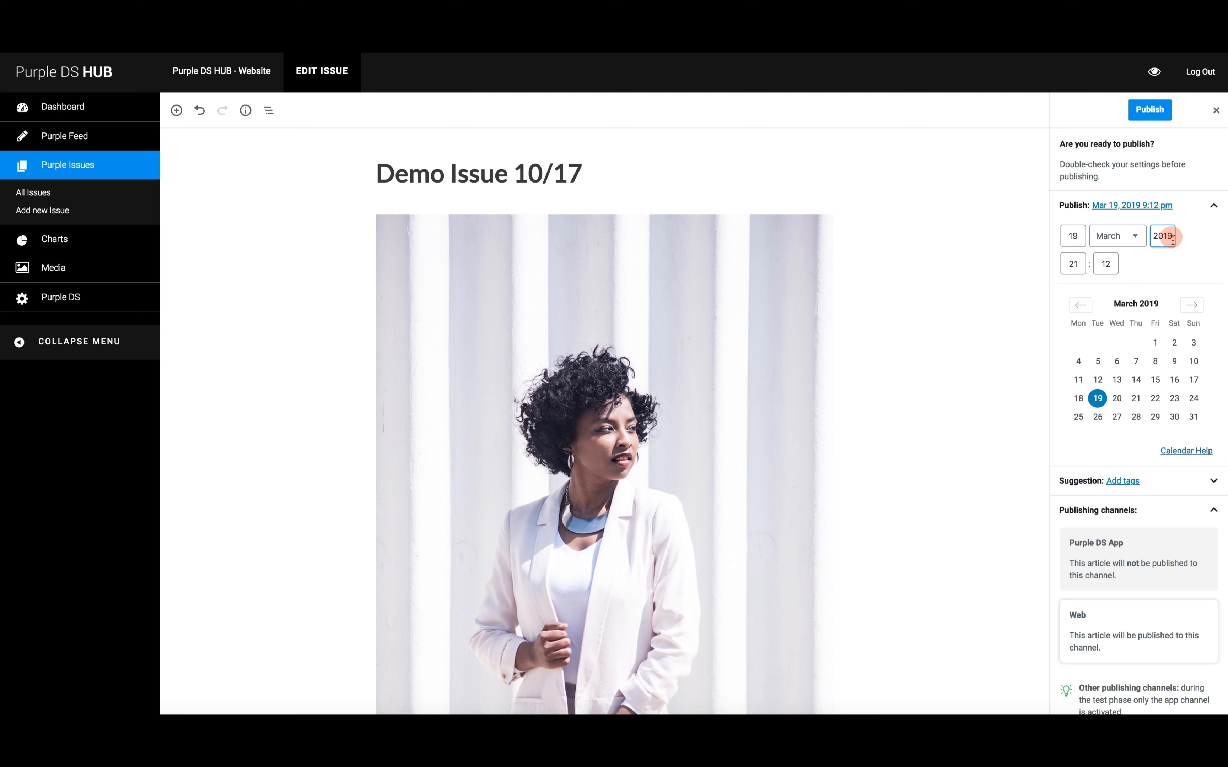
key(BackSpace)
text(7)
click(1131, 238)
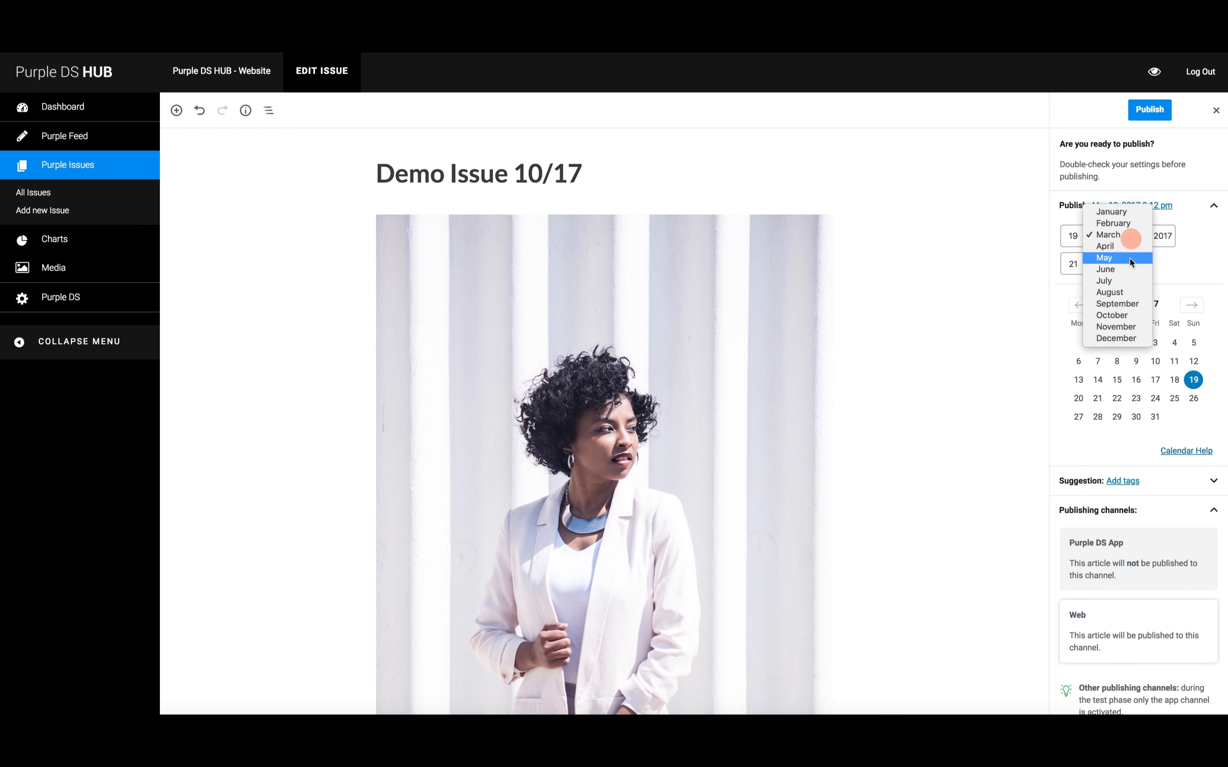
click(1125, 318)
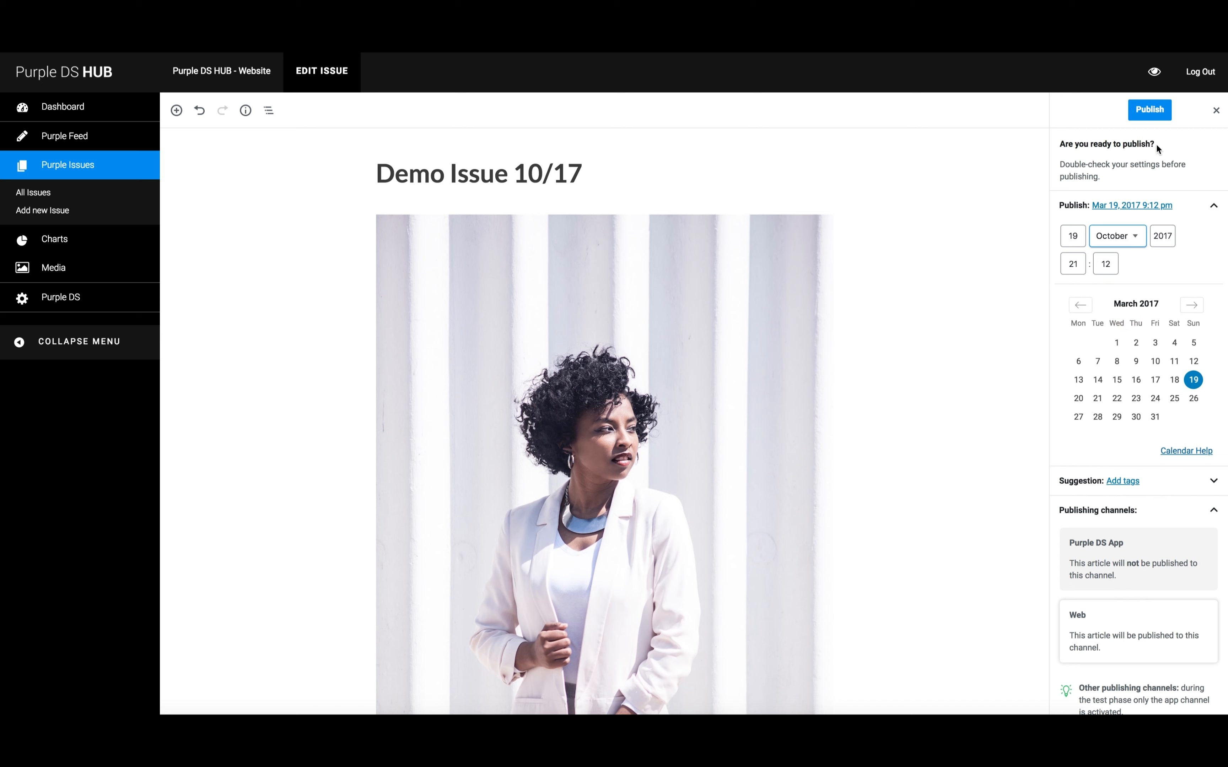
click(1149, 111)
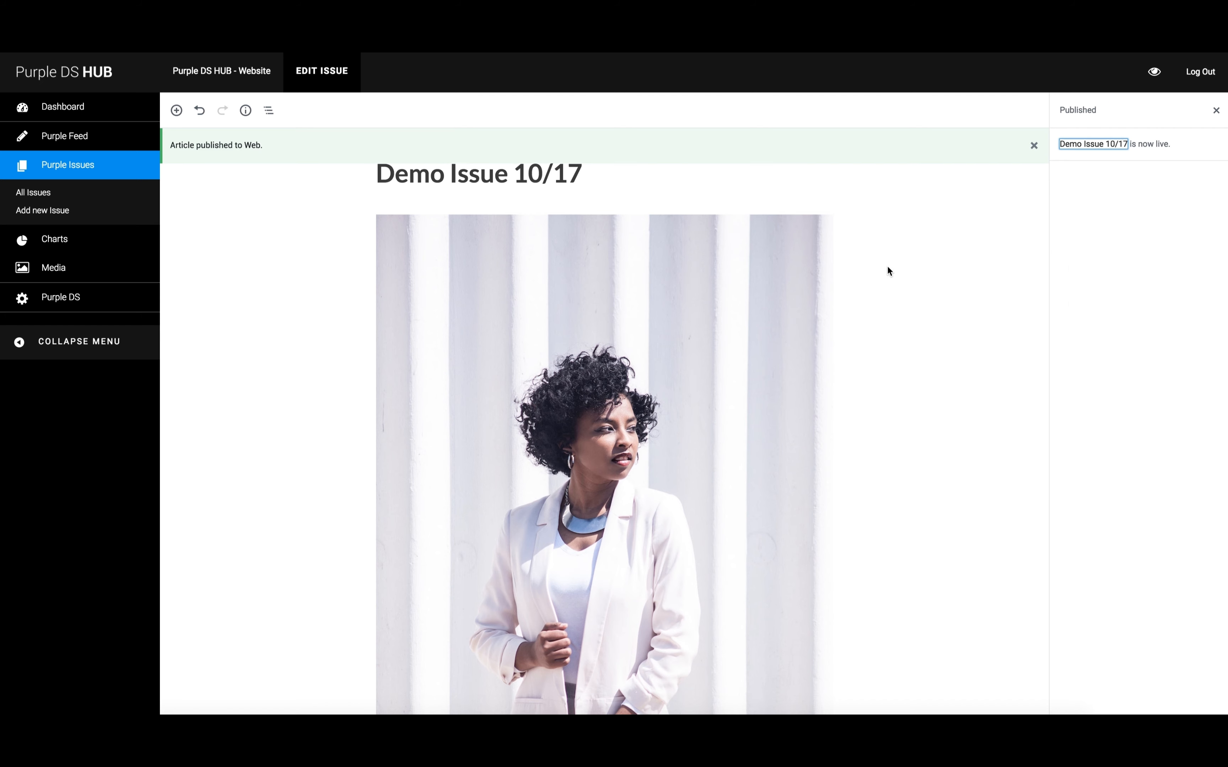
Visit the website, open "Demo Issue 10/17" from its Issues page, and look through the published cover page
mouse_move(235, 83)
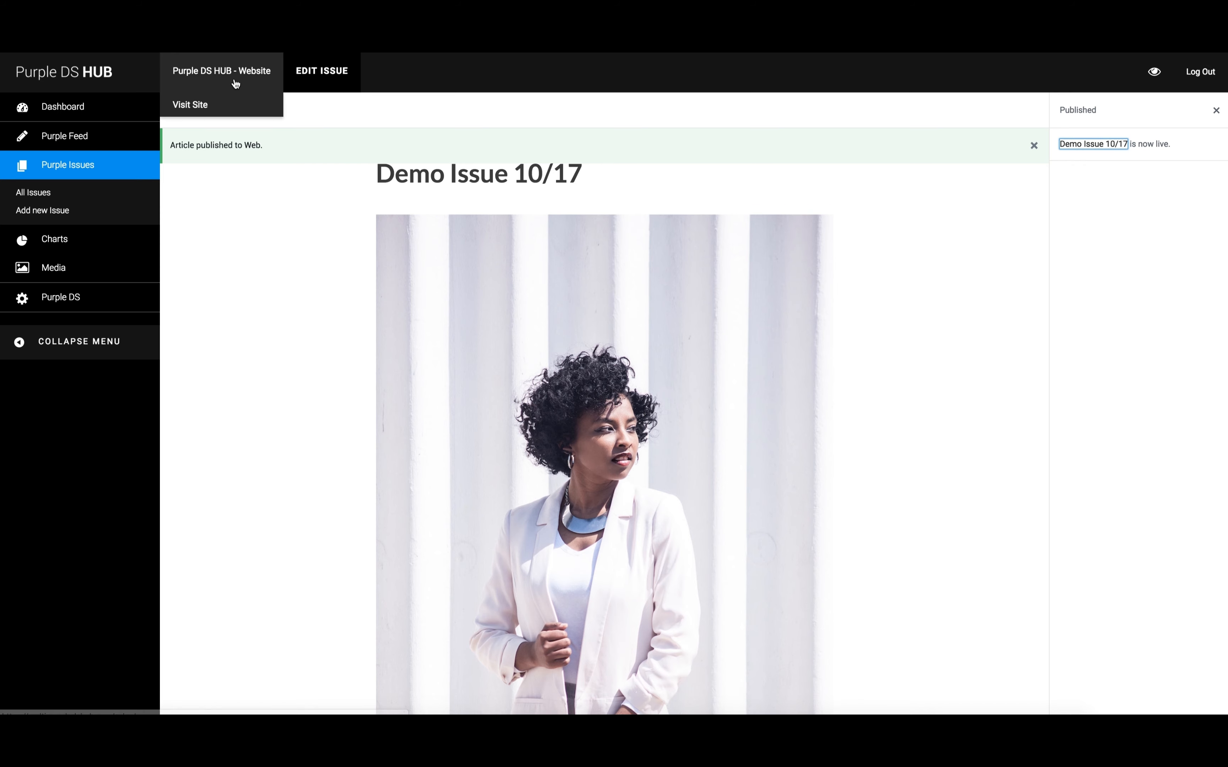
click(206, 107)
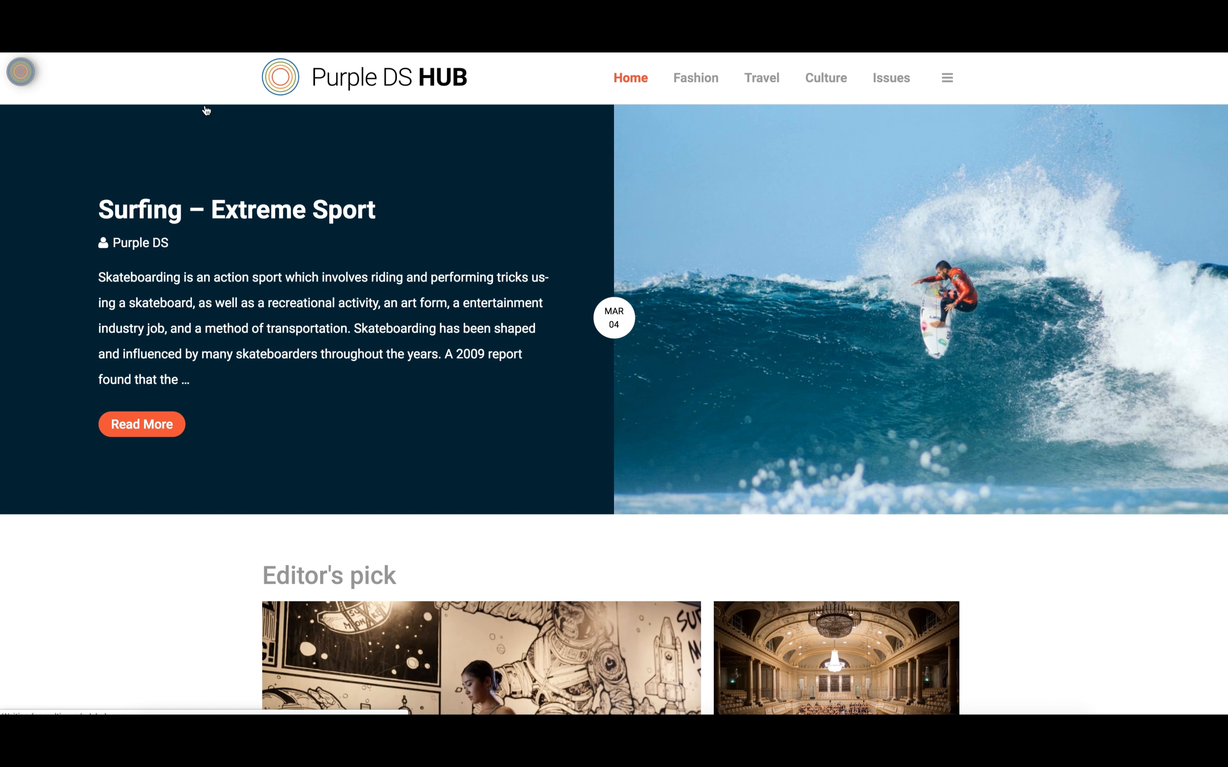
click(898, 87)
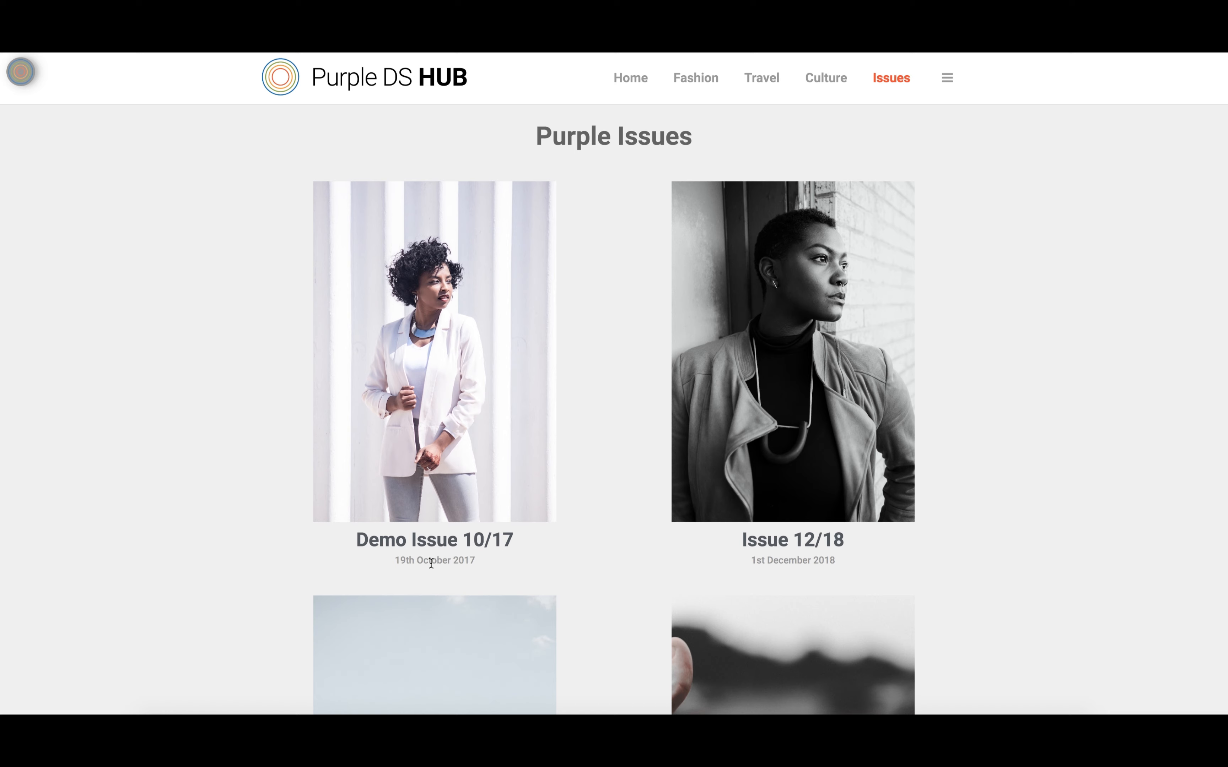
click(428, 345)
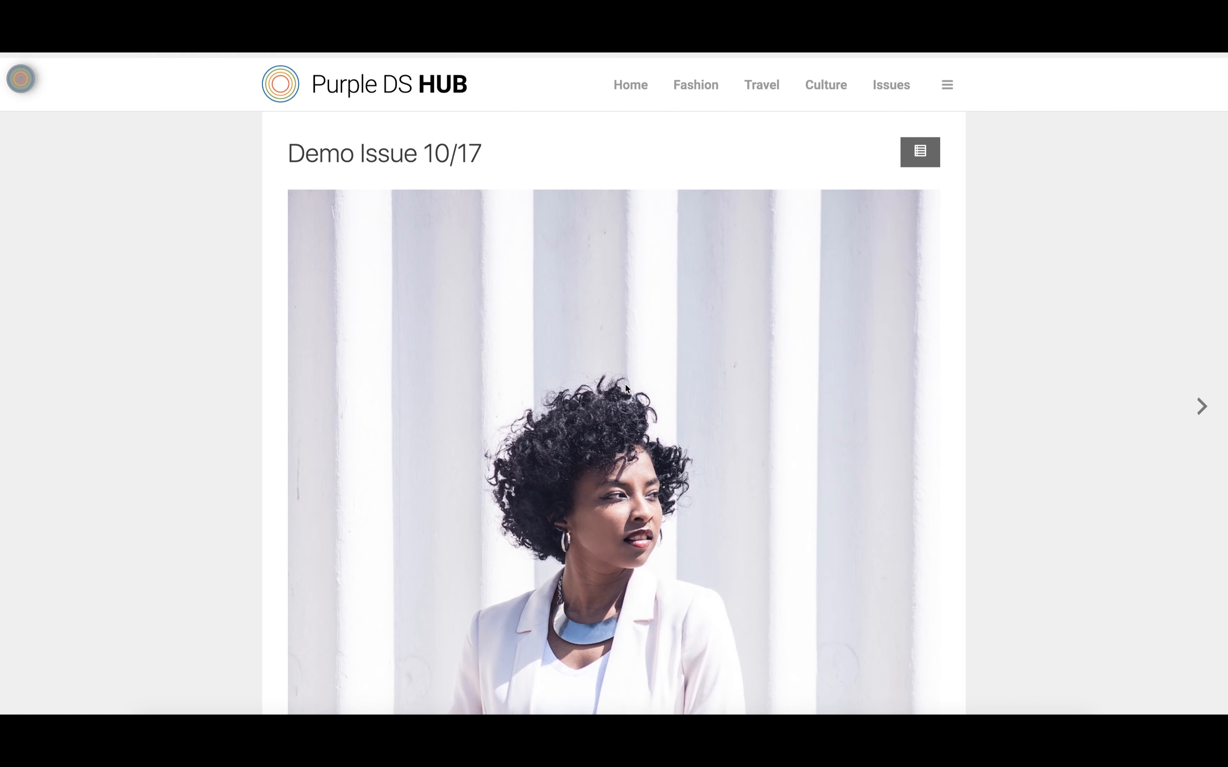
scroll(624, 384, down, 10)
scroll(626, 384, up, 3)
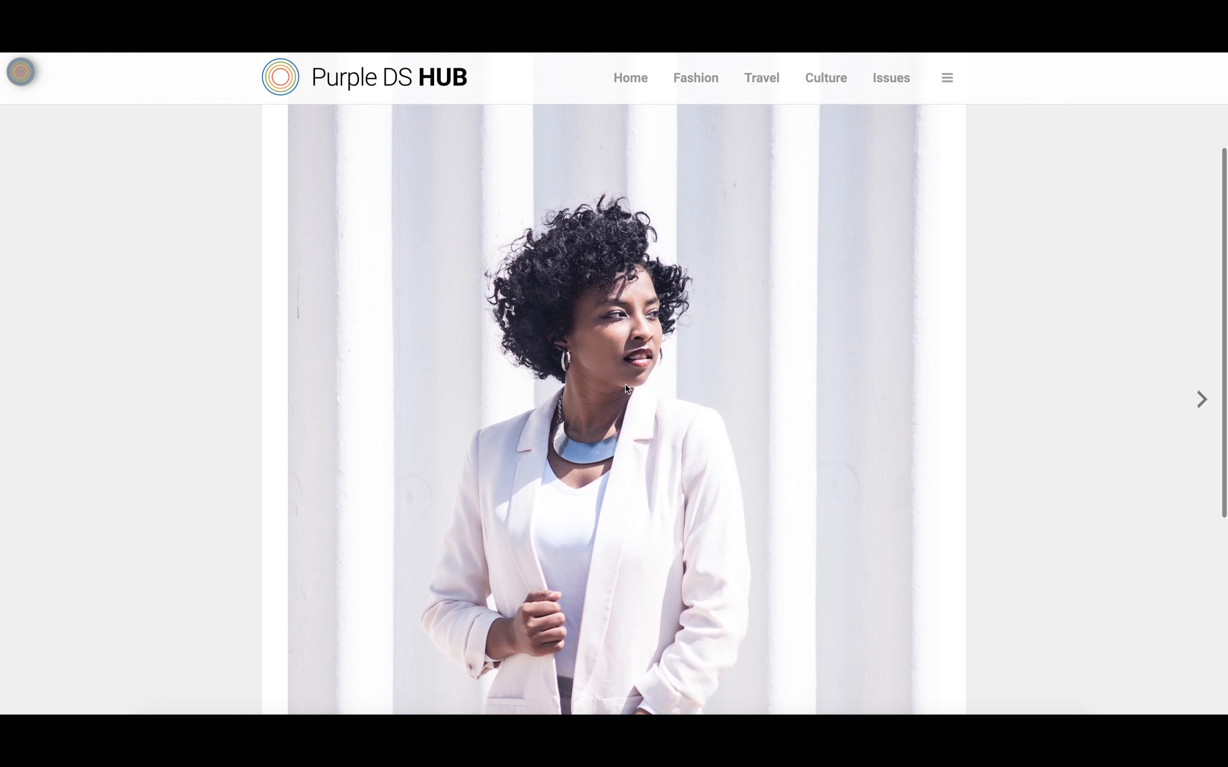
Look through both articles of "Demo Issue 10/17" on the website, and return to the cover page from the issue's article overview
click(1203, 402)
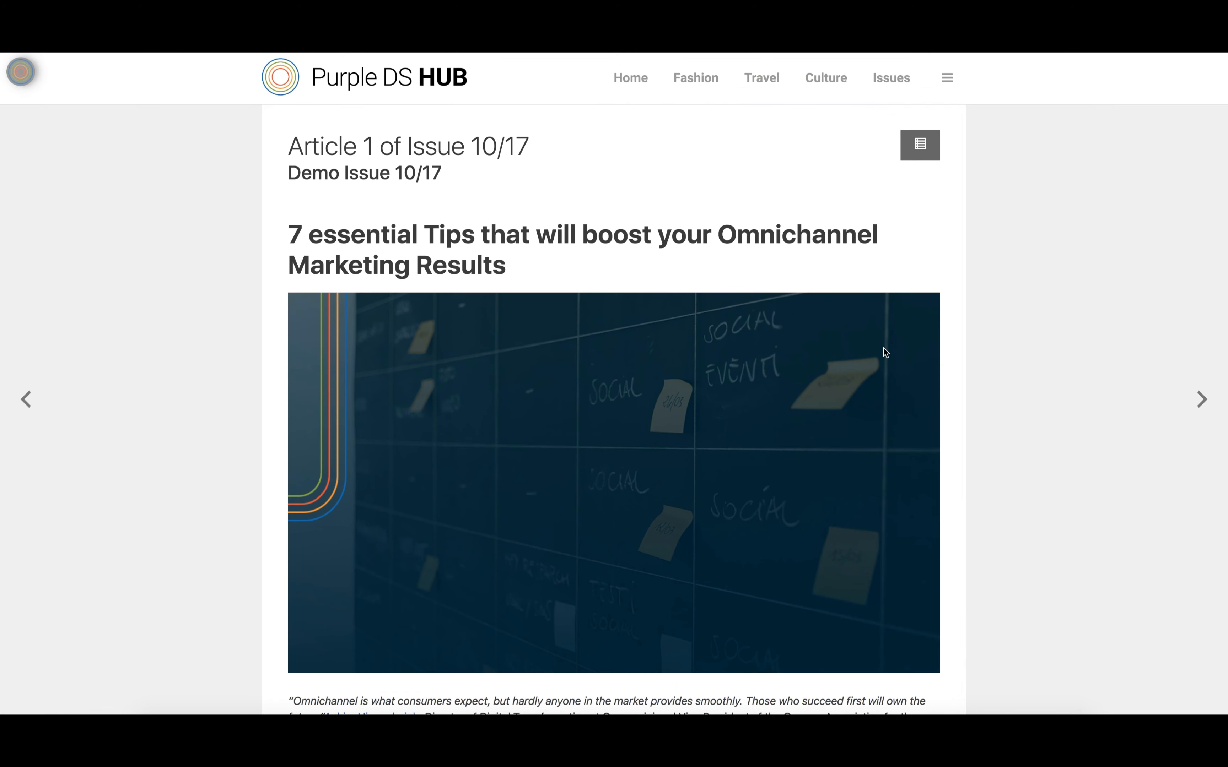
scroll(751, 321, down, 6)
scroll(751, 324, up, 6)
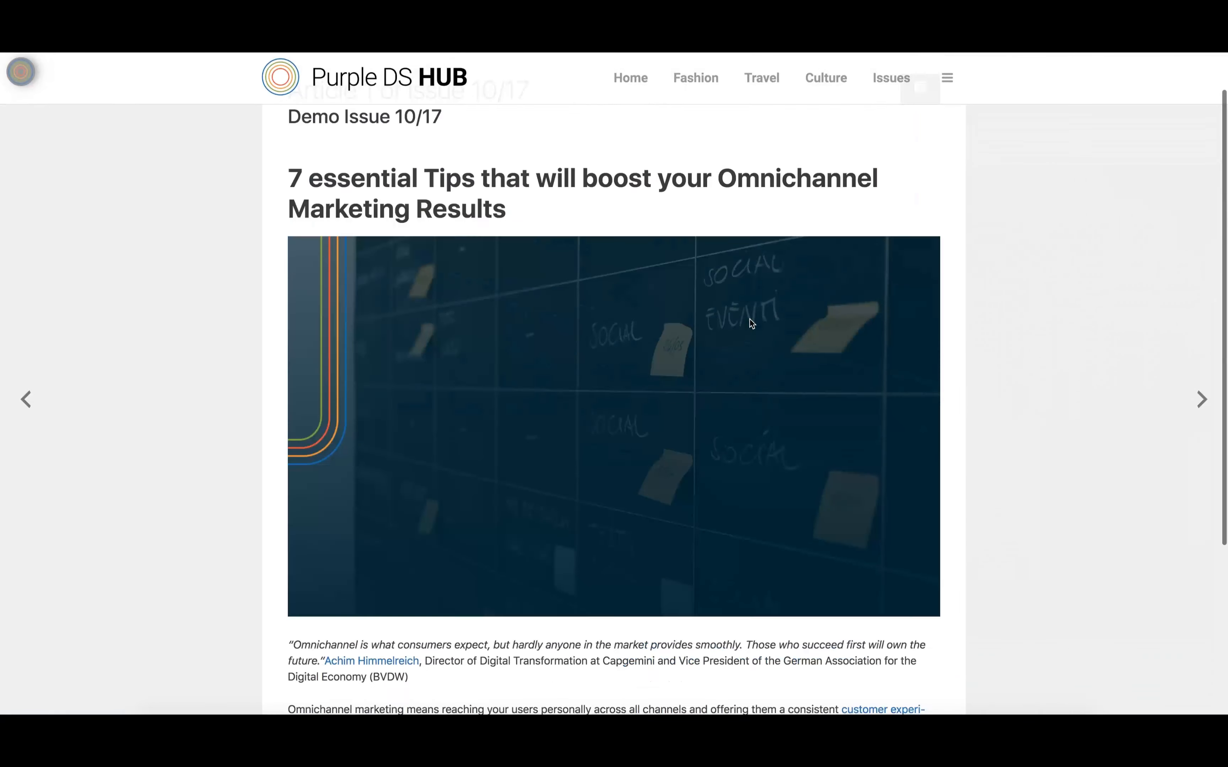
click(1203, 402)
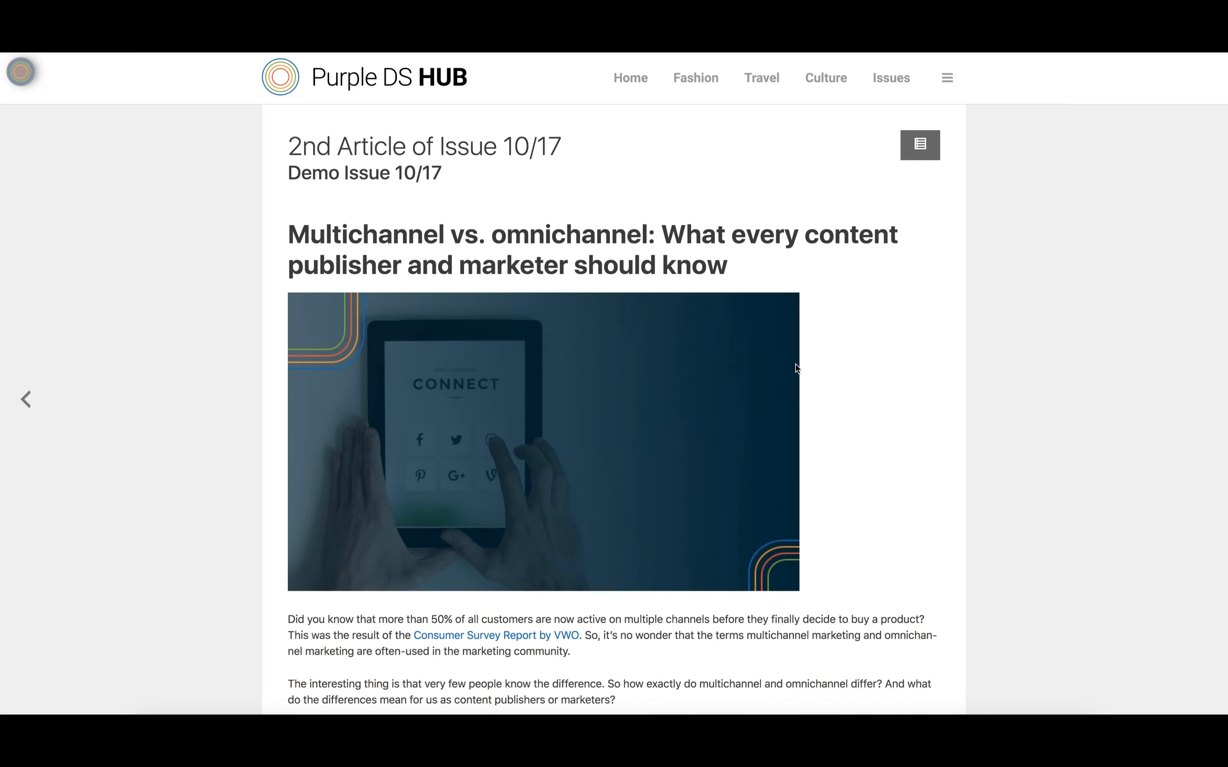
scroll(795, 364, down, 5)
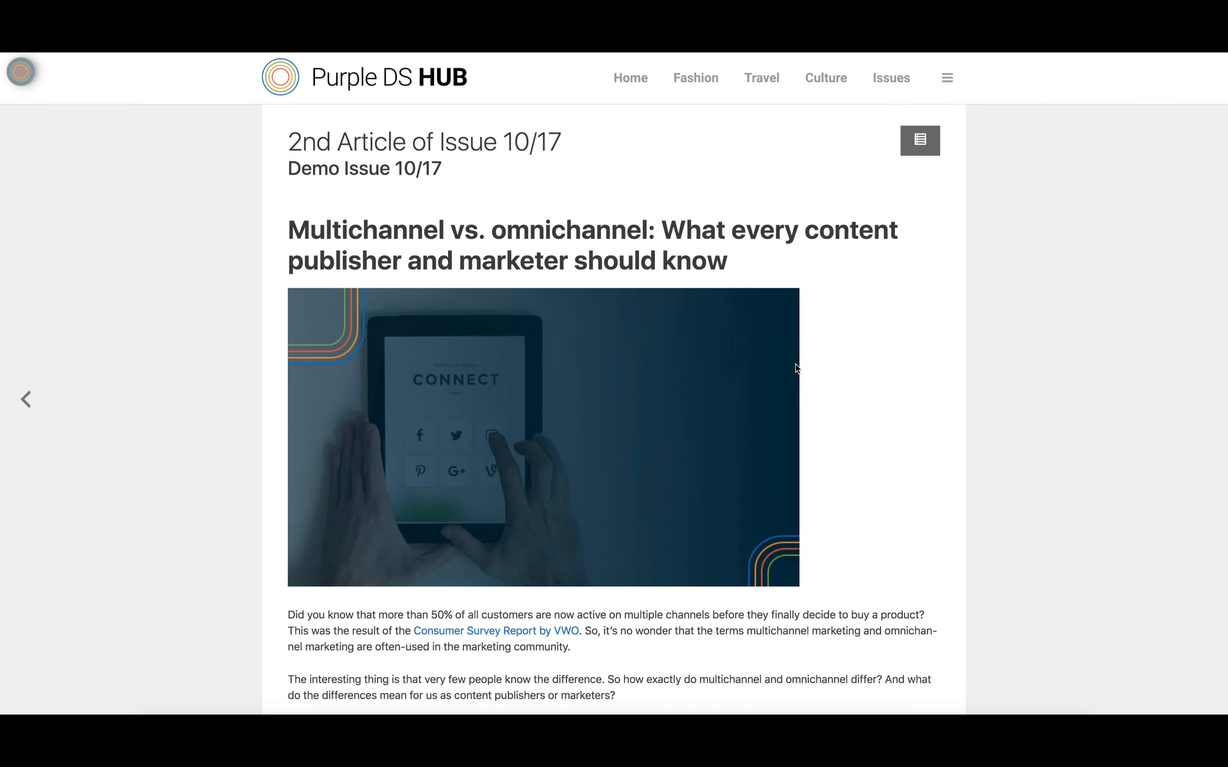
scroll(795, 364, up, 5)
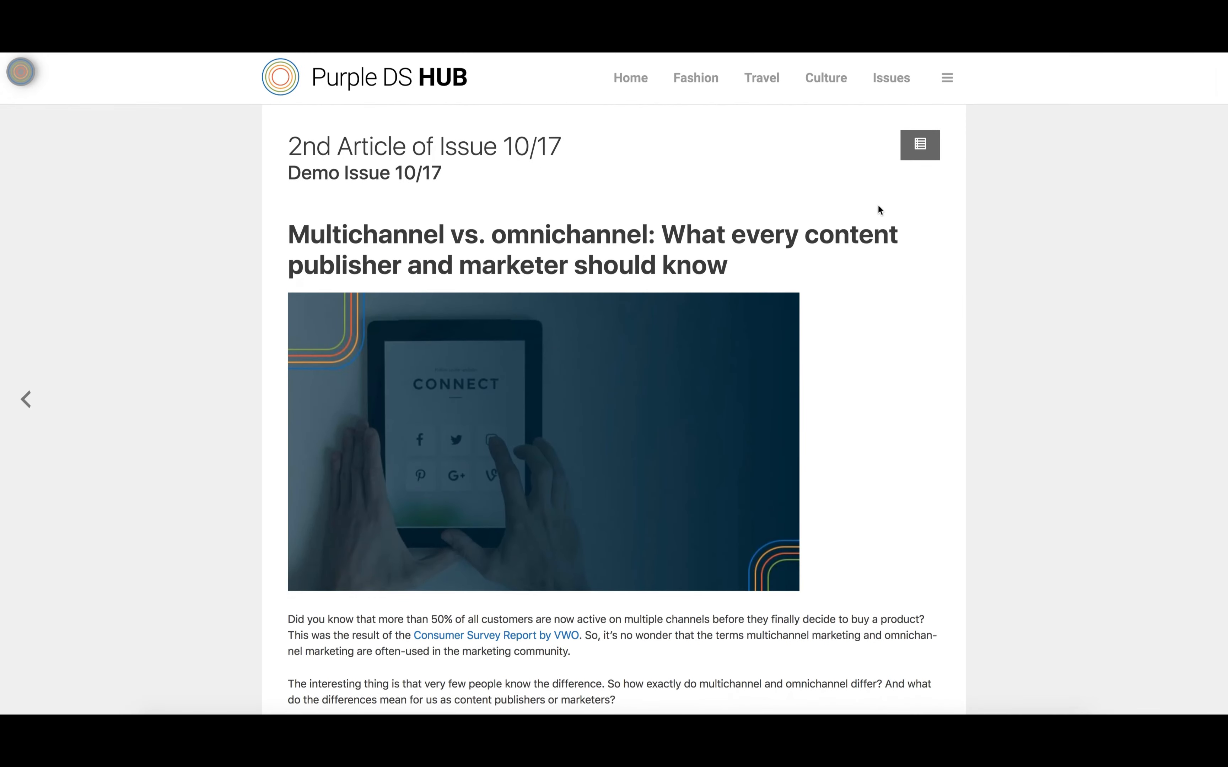
click(924, 157)
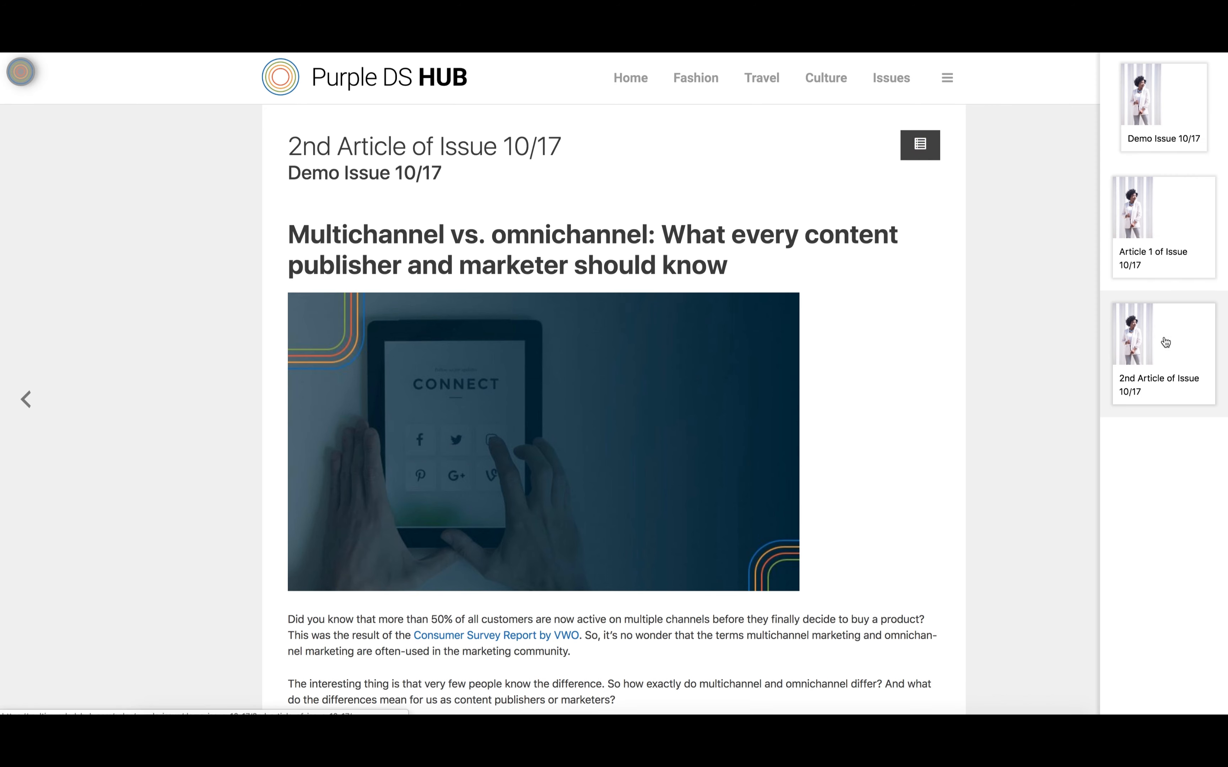
click(1171, 117)
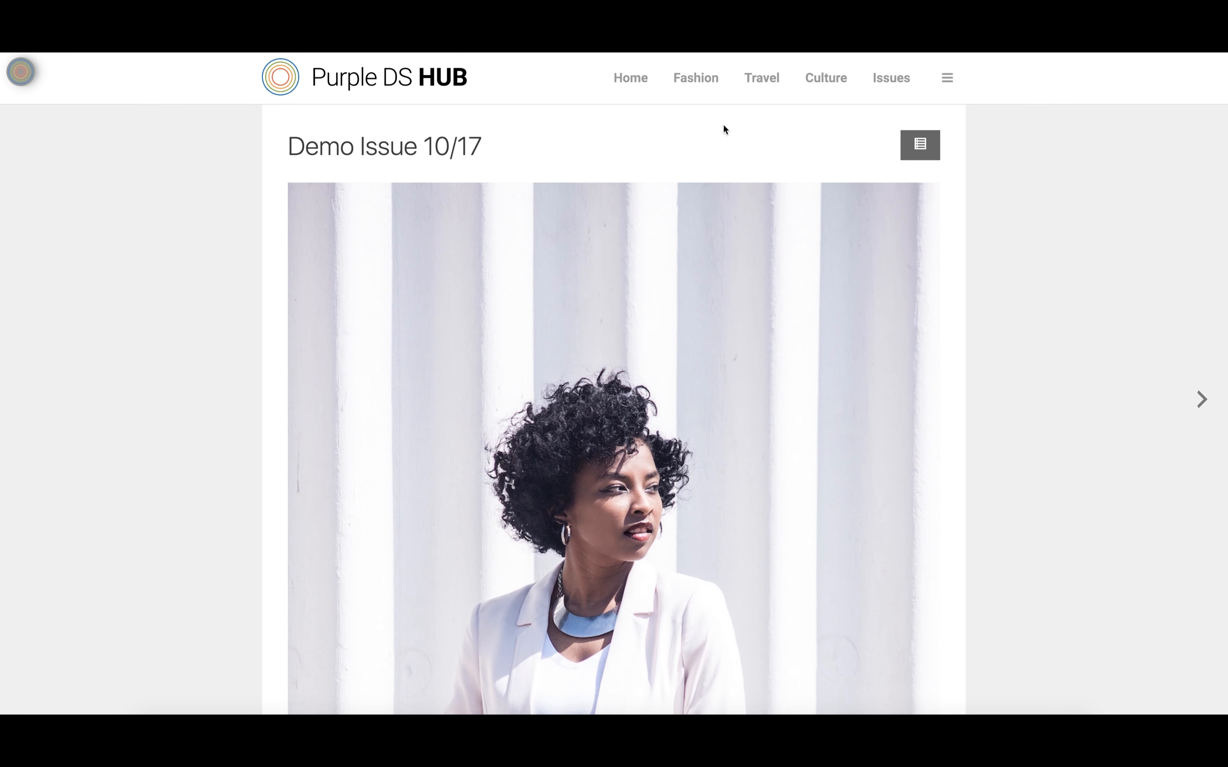
Open the displayed issue for editing from the website and enable its Purple DS App publishing channel
click(27, 76)
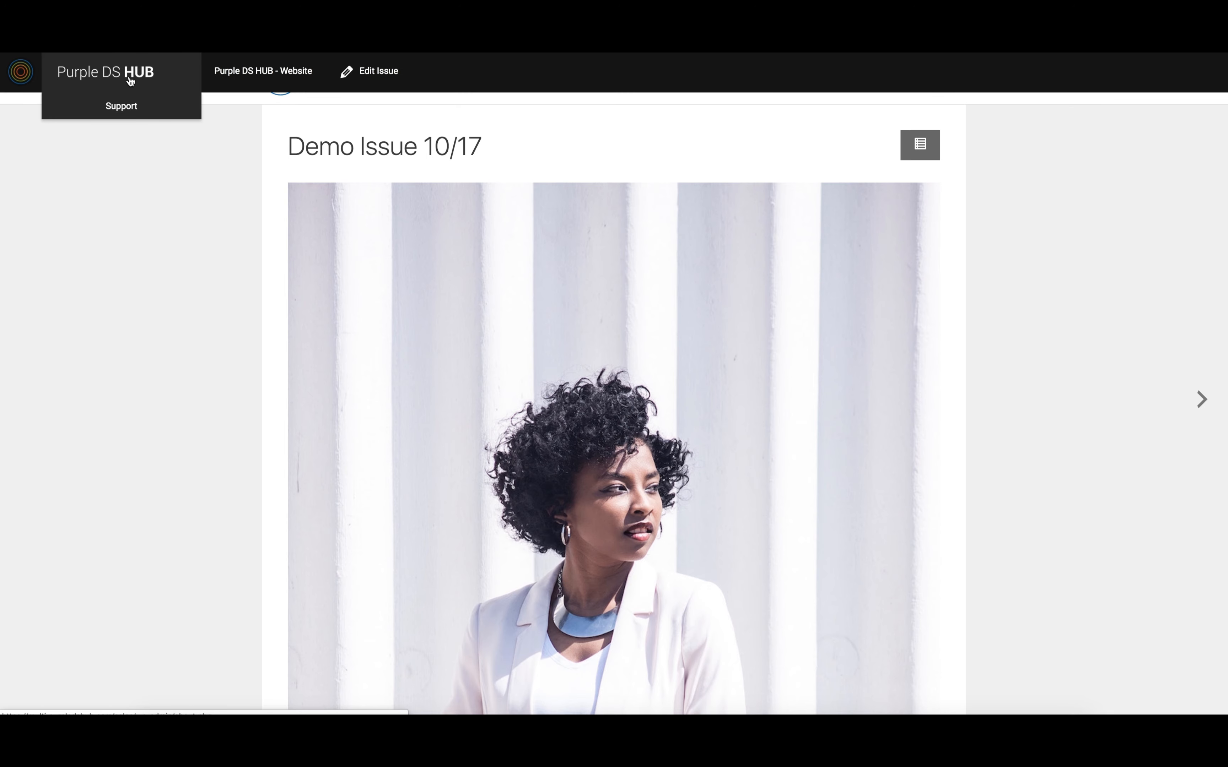
click(372, 72)
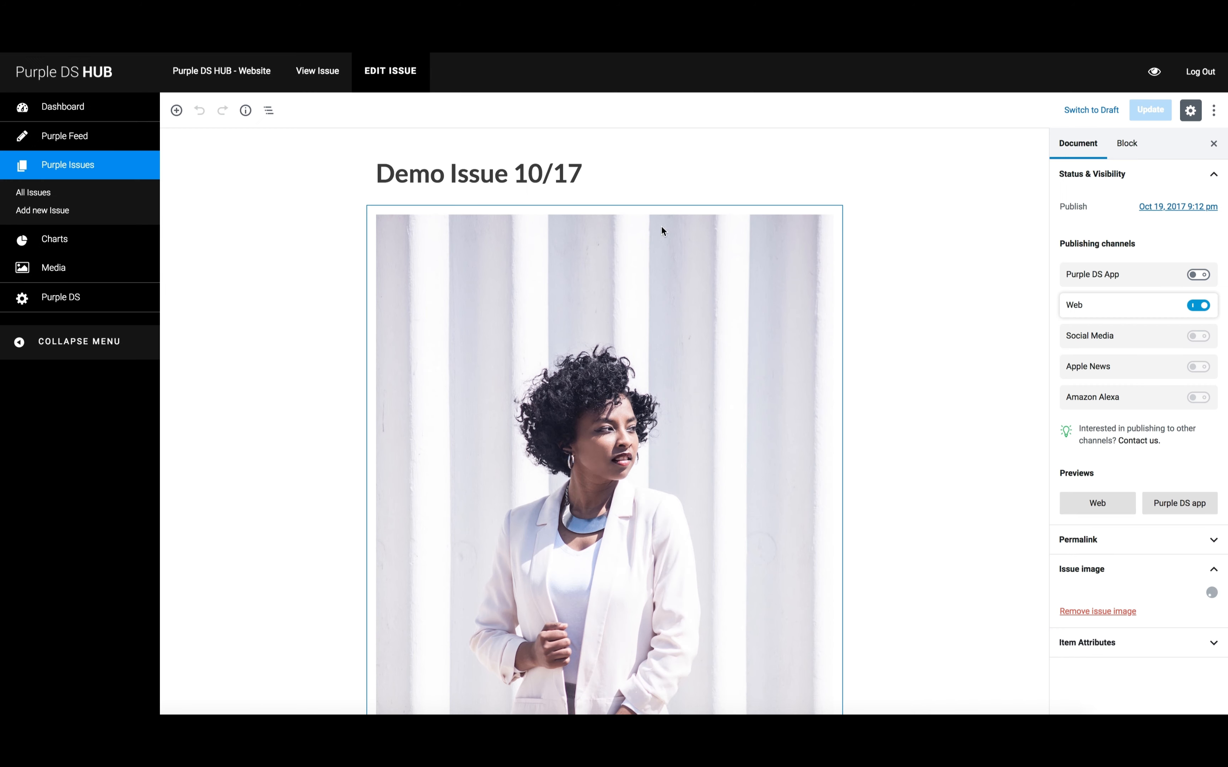
mouse_move(1132, 289)
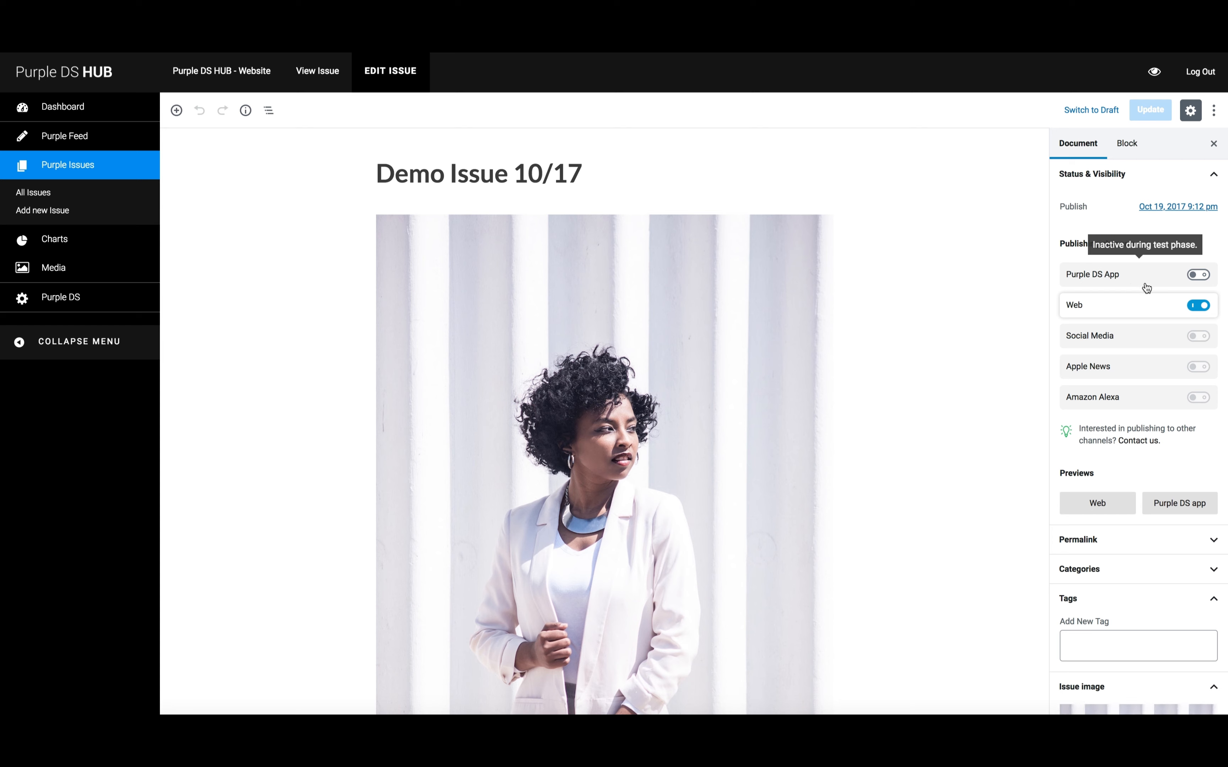
click(1201, 277)
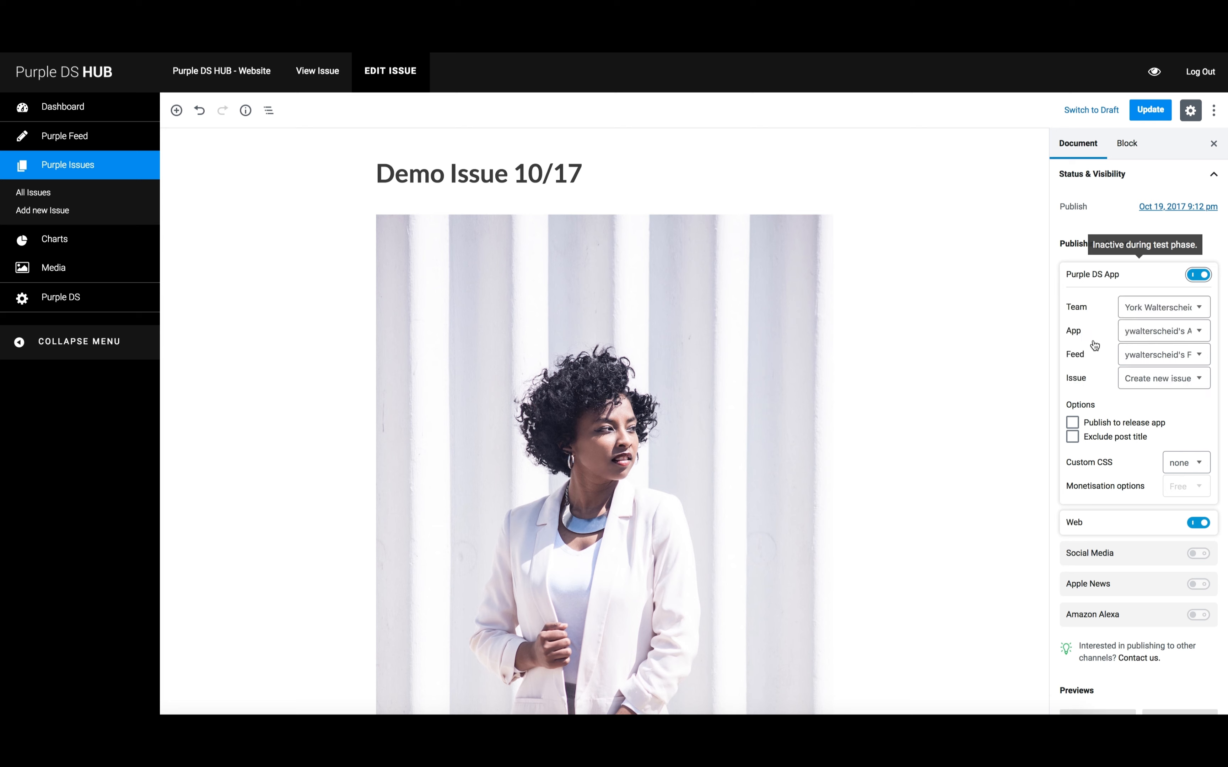
Exclude the post title in the Purple DS App options and update the issue to publish it to the app
click(1074, 438)
click(1155, 111)
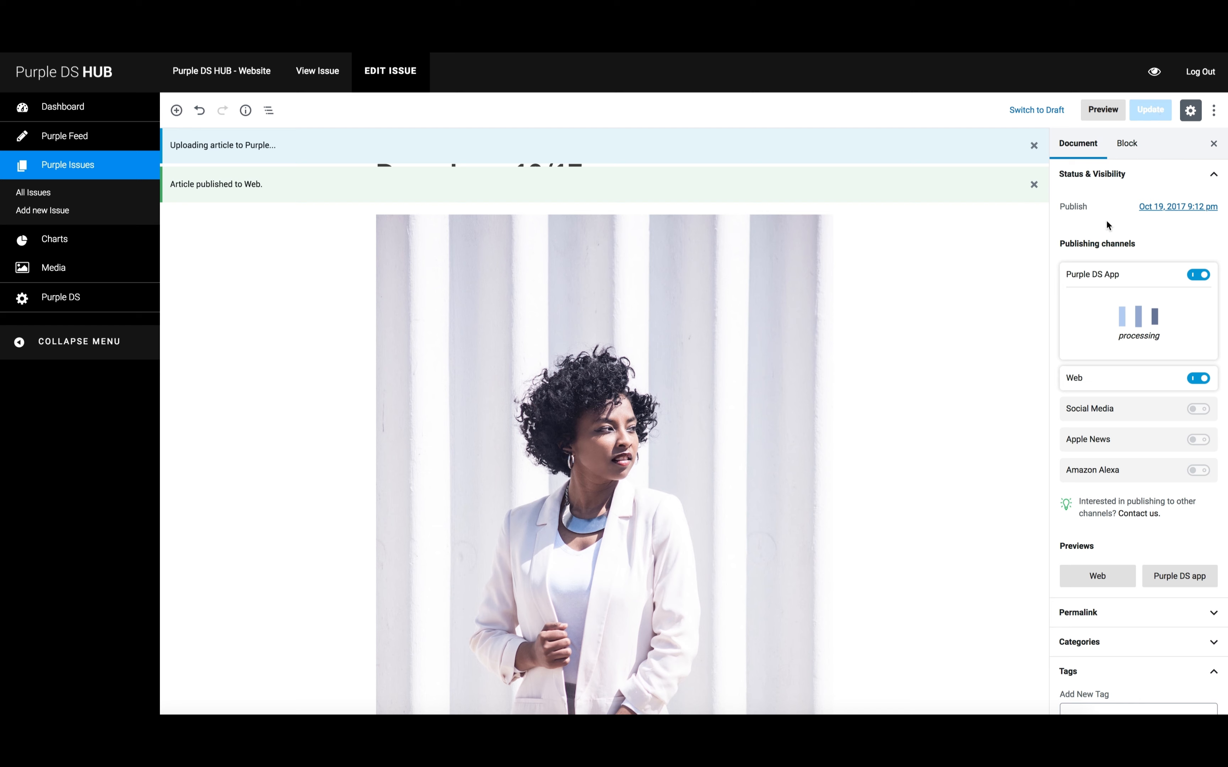
mouse_move(1107, 323)
mouse_move(1131, 356)
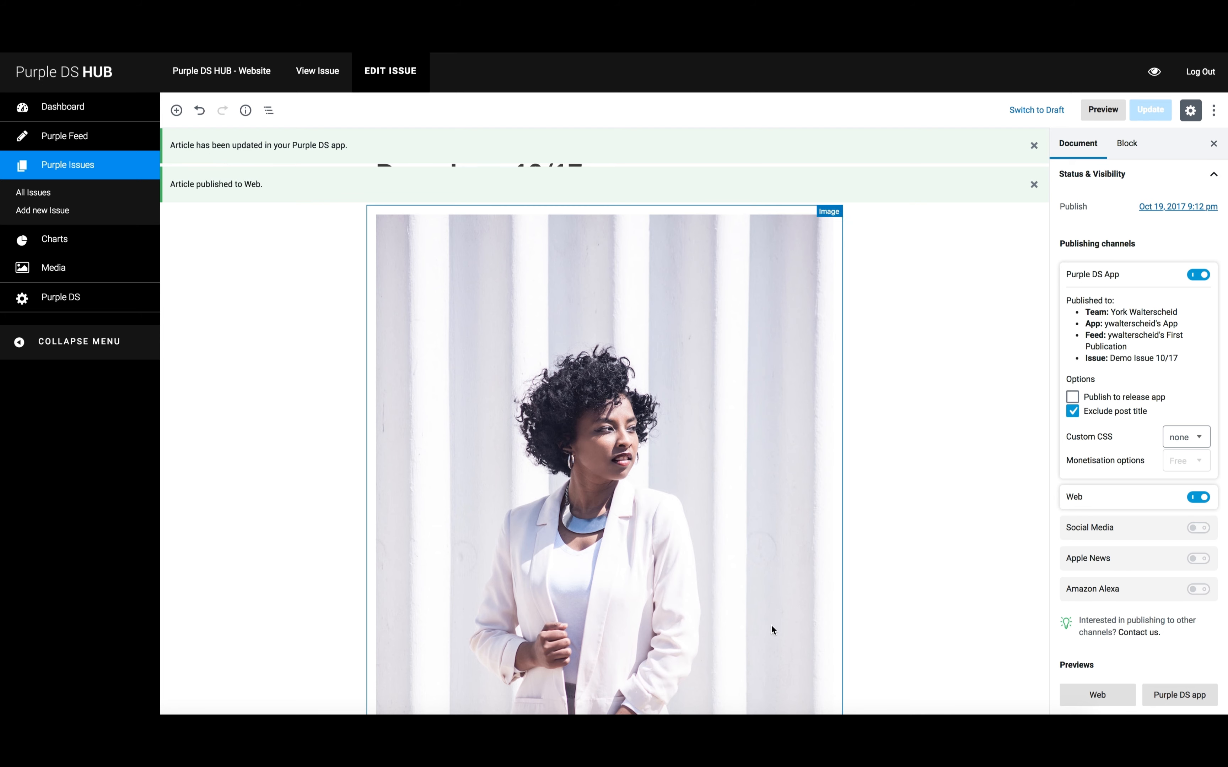
Switch to the mirrored Purple DS app window and open "Demo Issue 10/17" from its list of issues
click(765, 733)
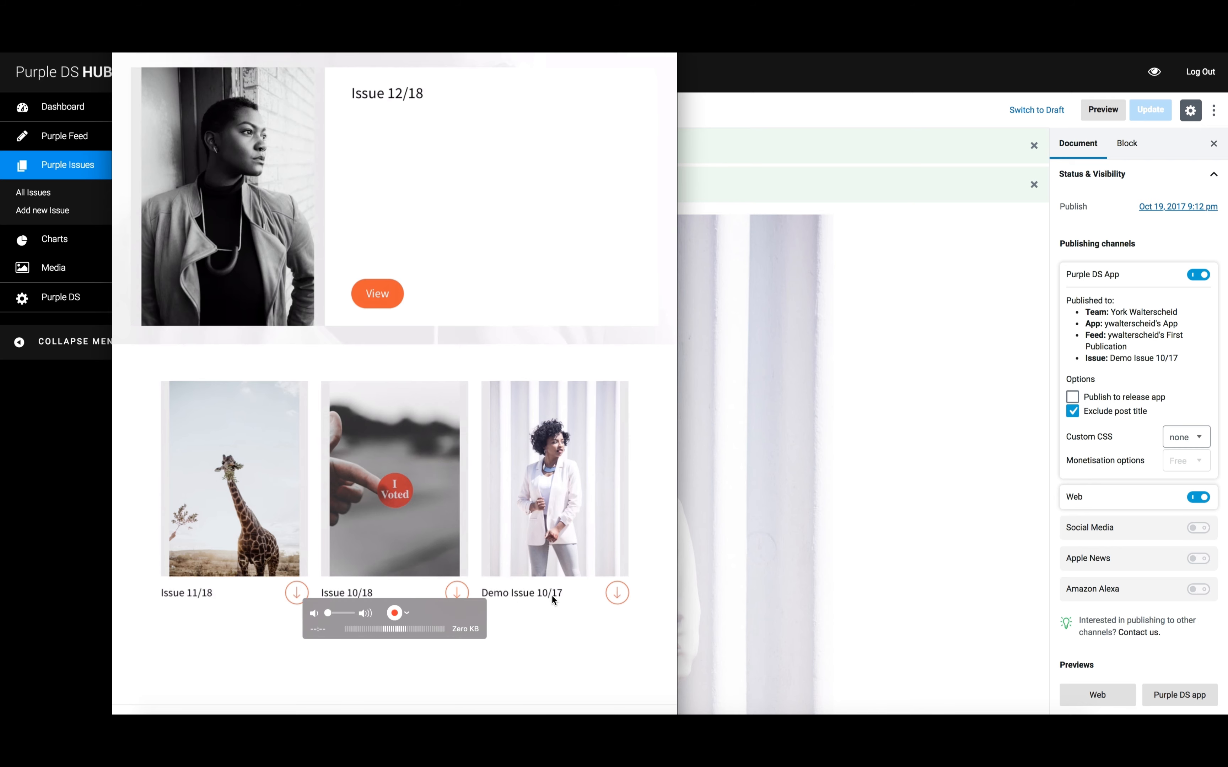
click(565, 598)
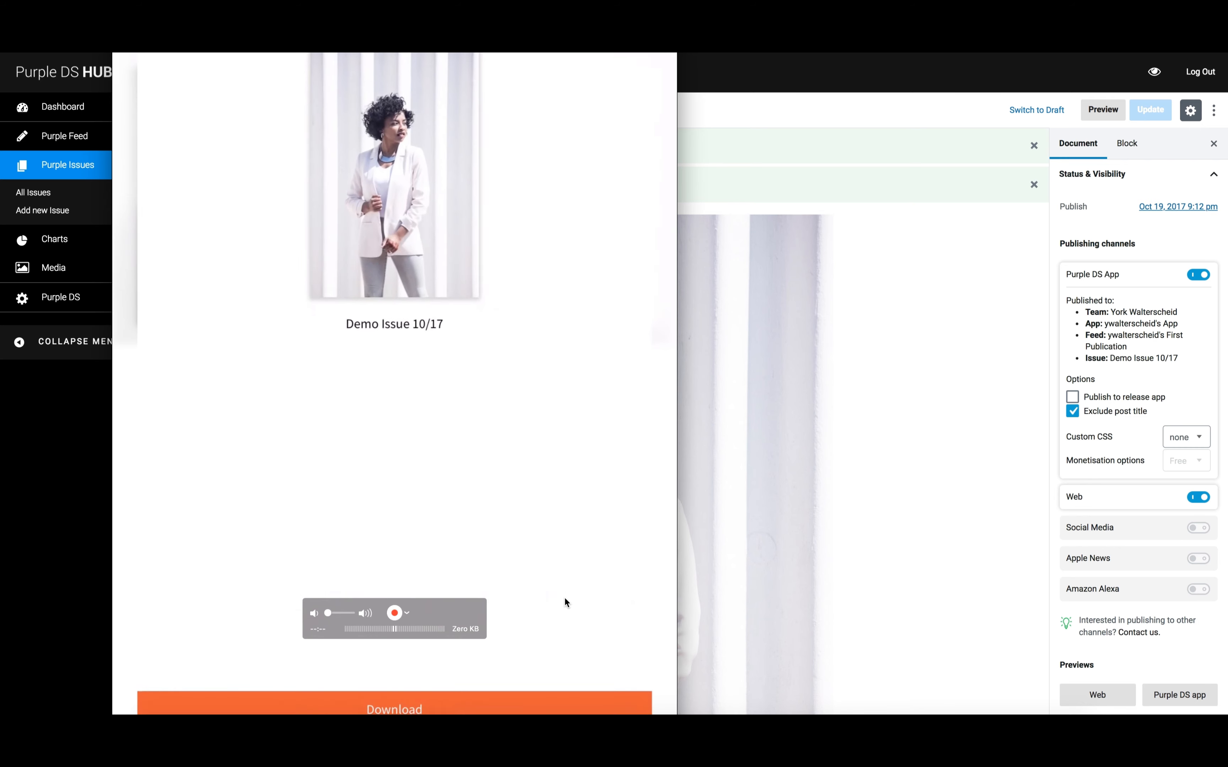